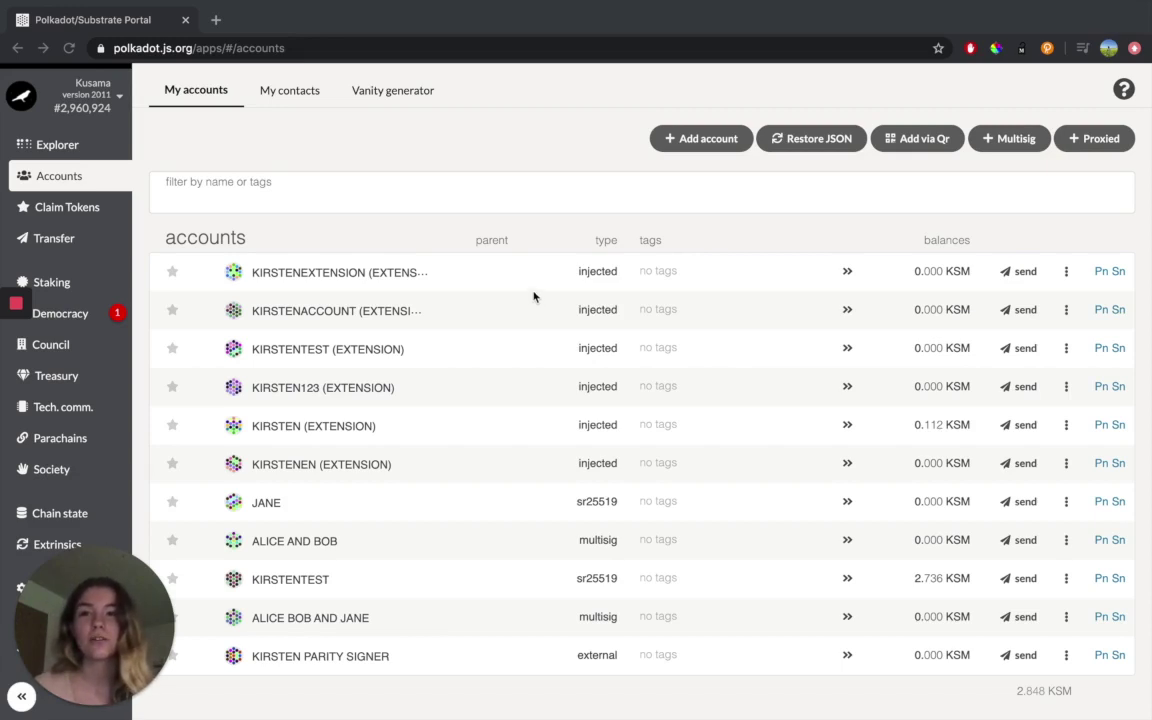
- Highlight the portal's web address up to 'apps' in the address bar
{"action": "left_click", "coordinate": [115, 52]}
{"action": "left_click", "coordinate": [180, 47]}
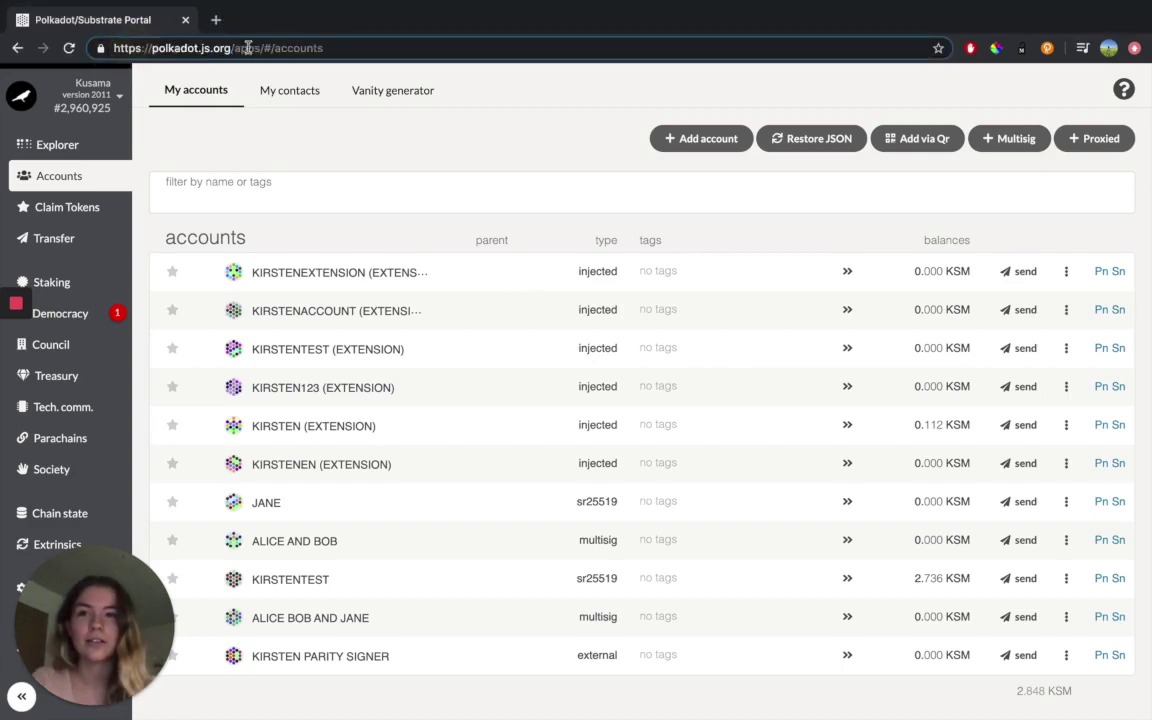
{"action": "left_click_drag", "start_coordinate": [260, 47], "coordinate": [133, 48]}
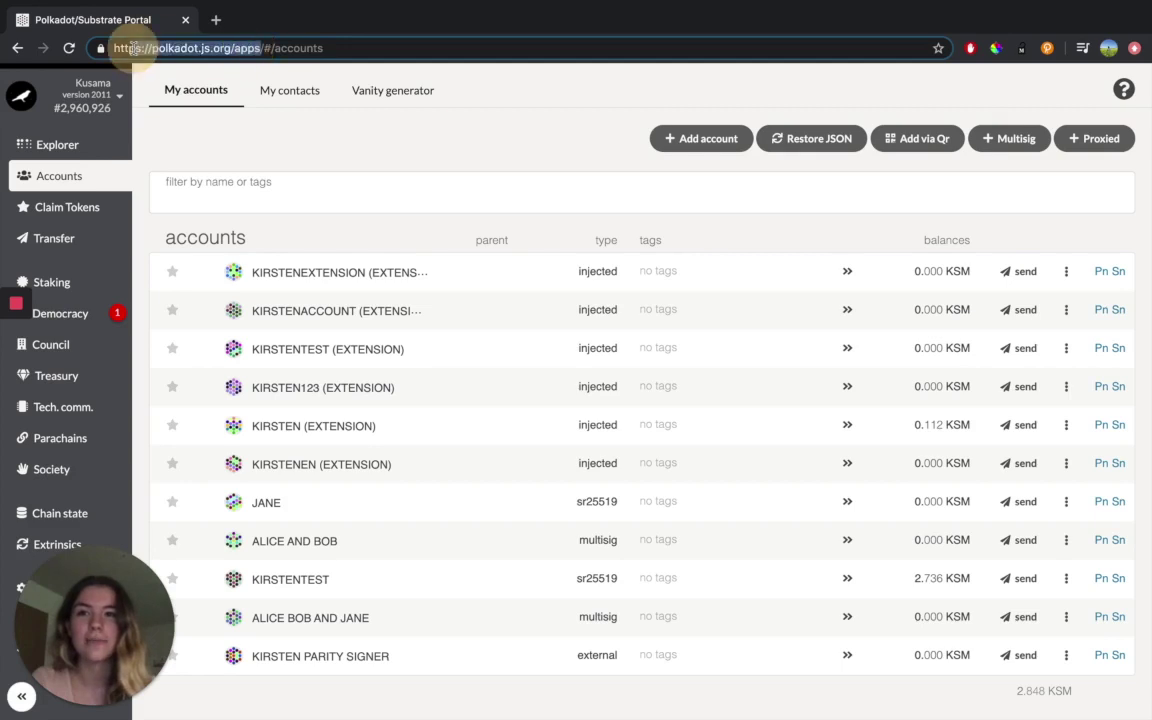
{"action": "left_click", "coordinate": [340, 165]}
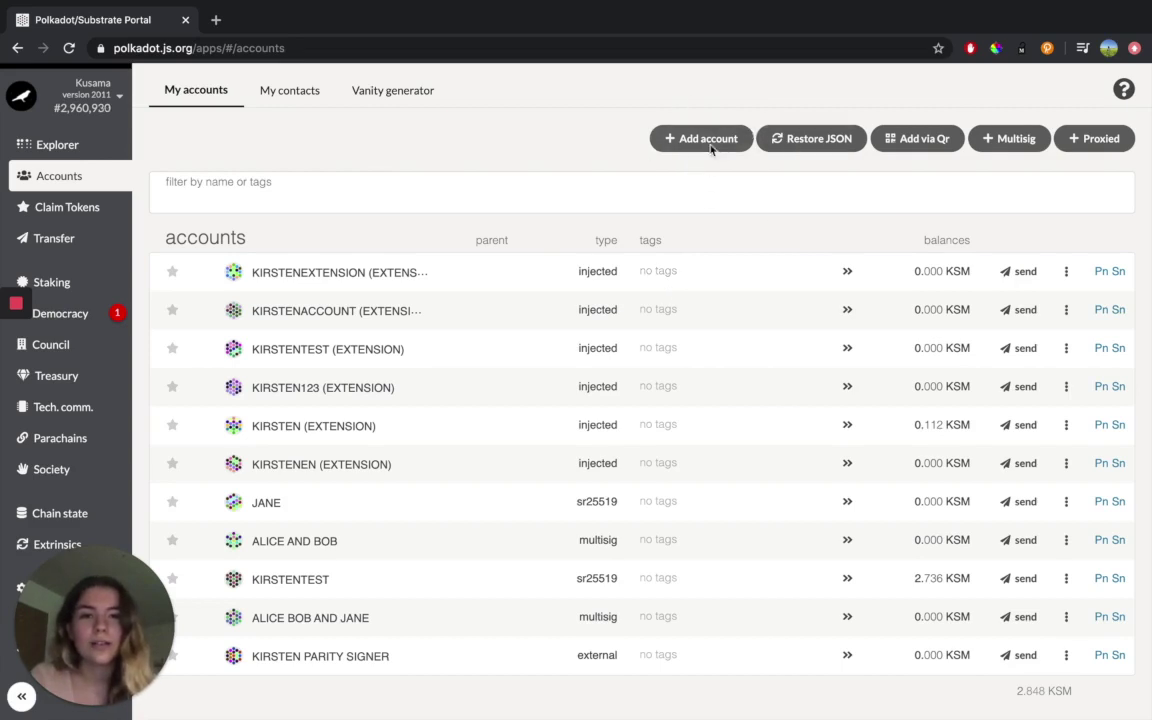
- Start a new seed-based account named 'test' and highlight its generated mnemonic seed
{"action": "left_click", "coordinate": [708, 140]}
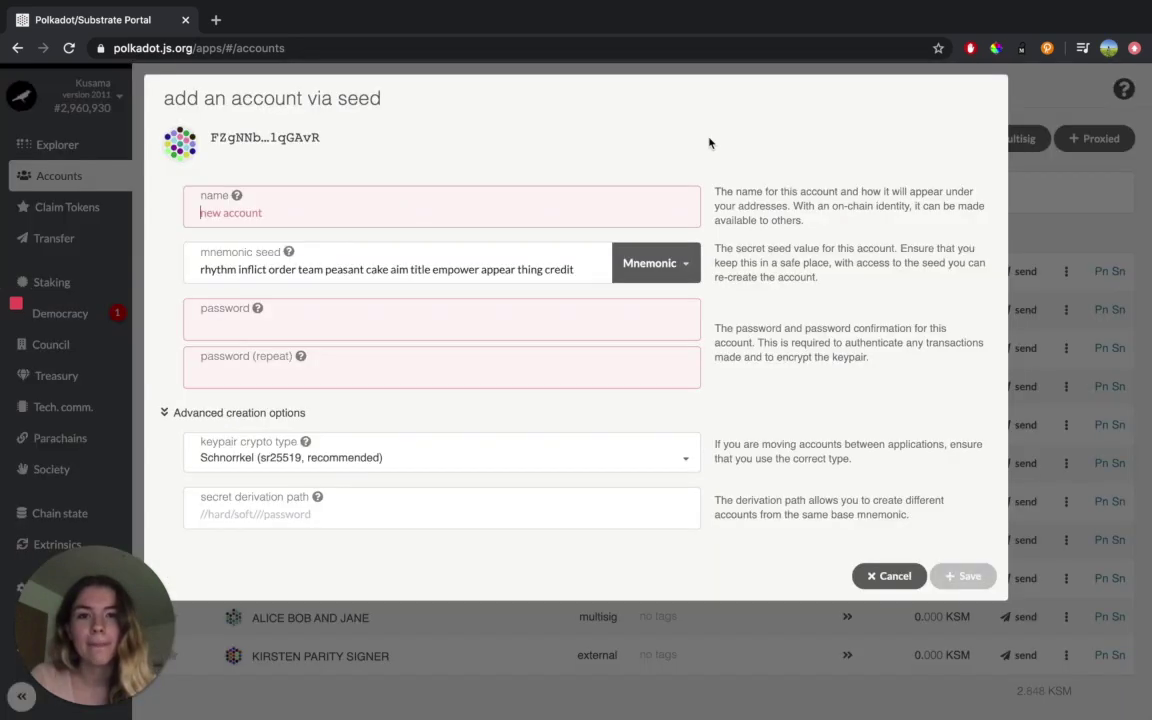
{"action": "left_click", "coordinate": [292, 214]}
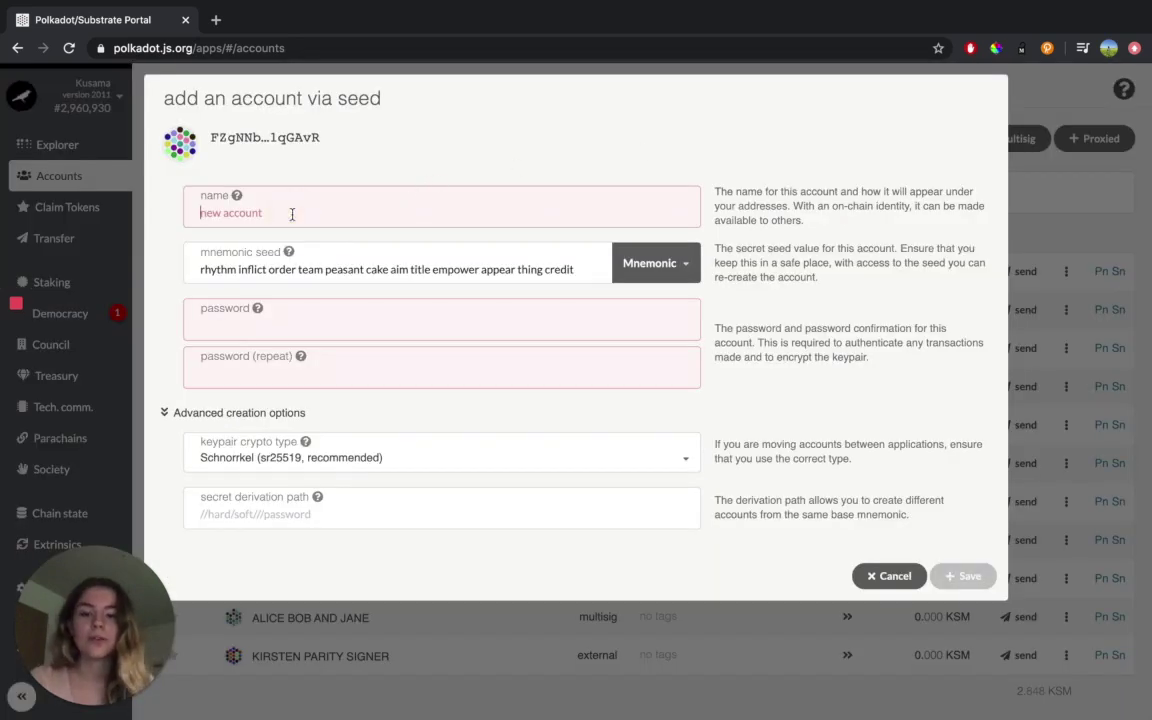
{"action": "type", "text": "test"}
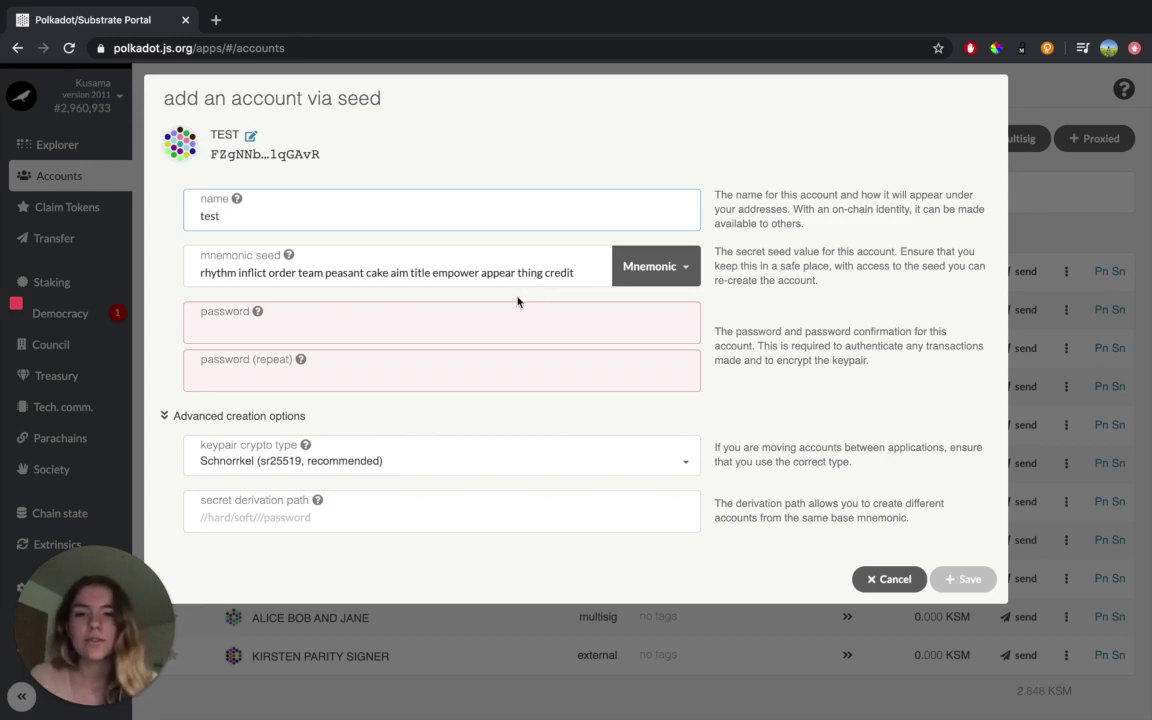
{"action": "left_click_drag", "start_coordinate": [576, 270], "coordinate": [197, 272]}
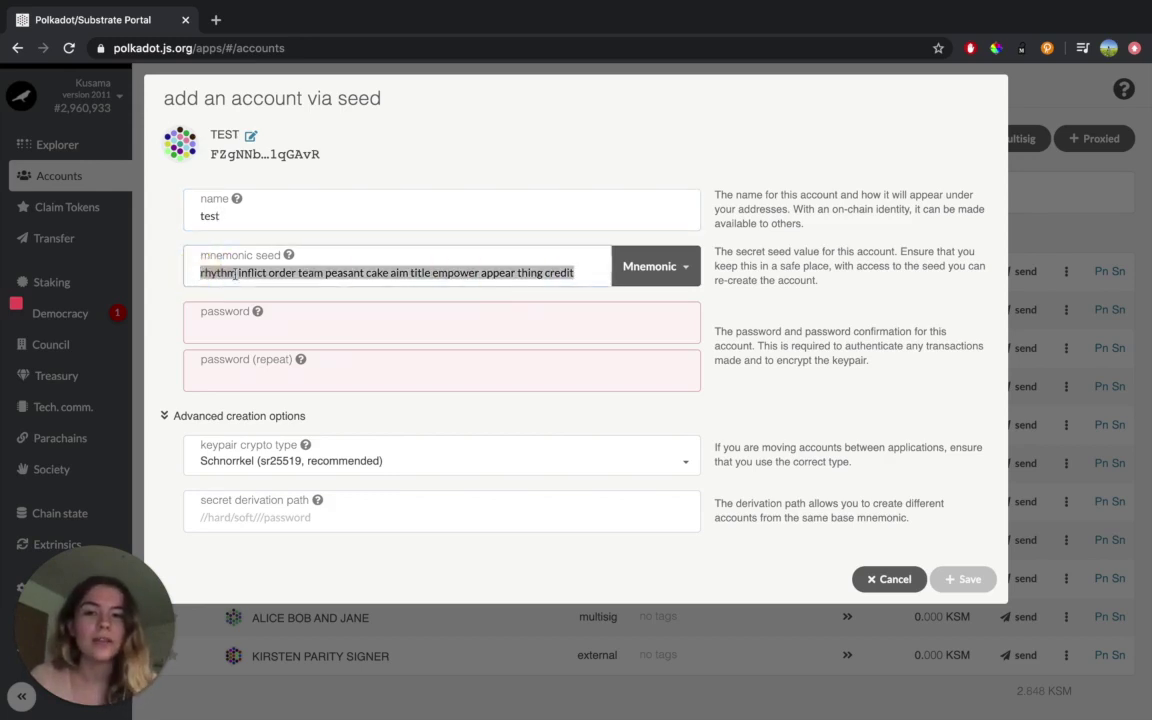
- Enter the account password and its repeat, then save the new account
{"action": "left_click", "coordinate": [338, 332]}
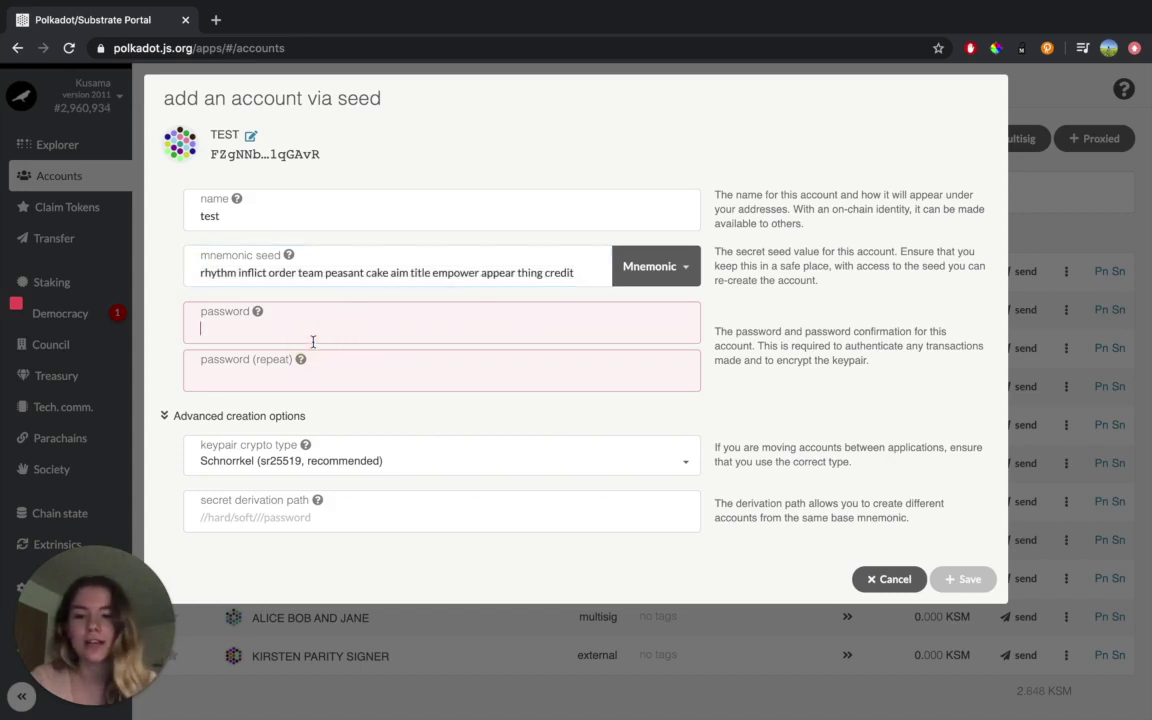
{"action": "type", "text": "test1234"}
{"action": "left_click", "coordinate": [314, 369]}
{"action": "type", "text": "test1234"}
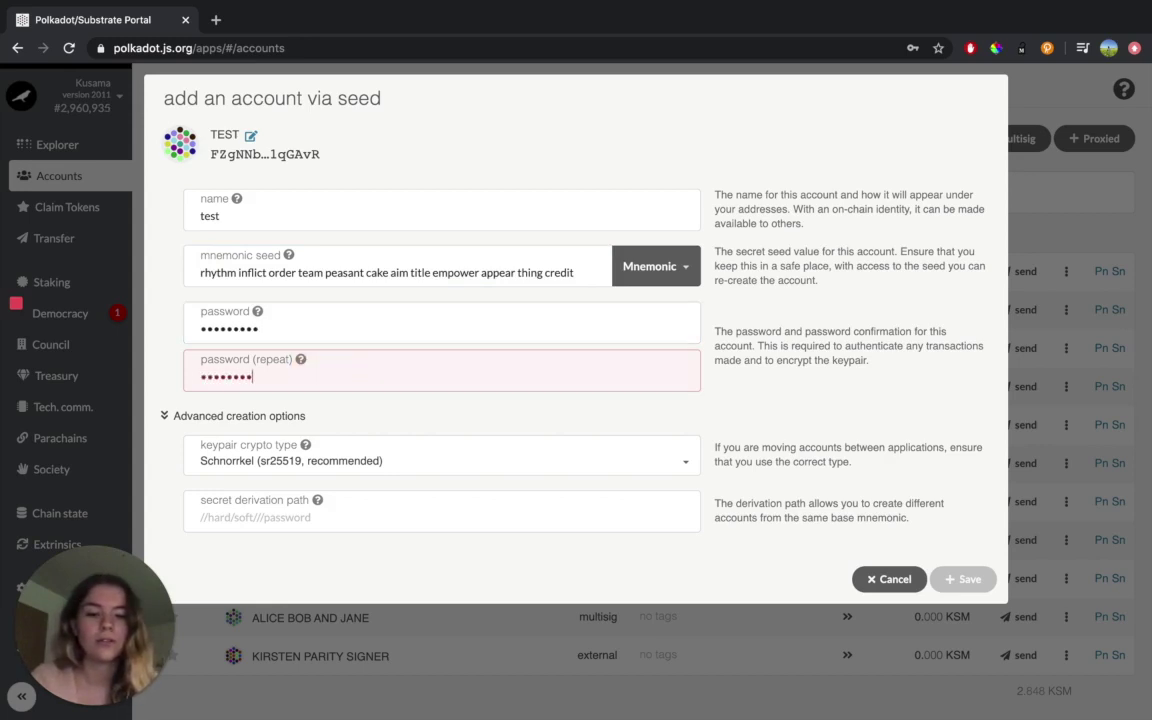
{"action": "type", "text": "56"}
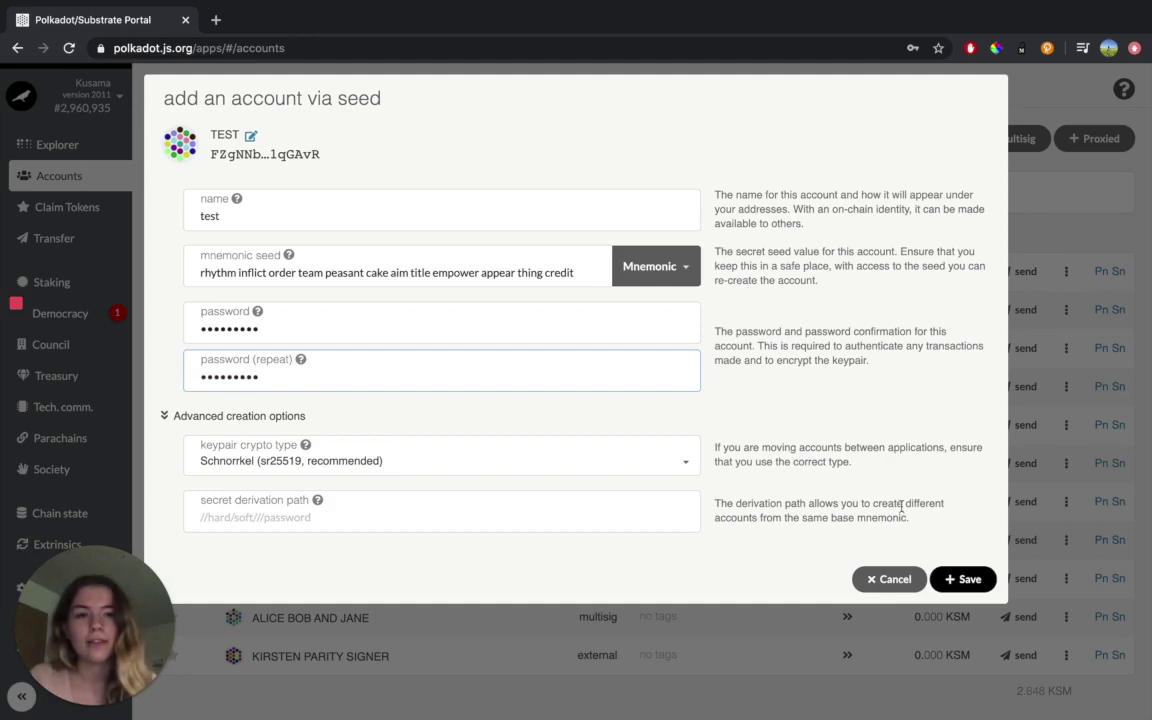
{"action": "left_click", "coordinate": [953, 582]}
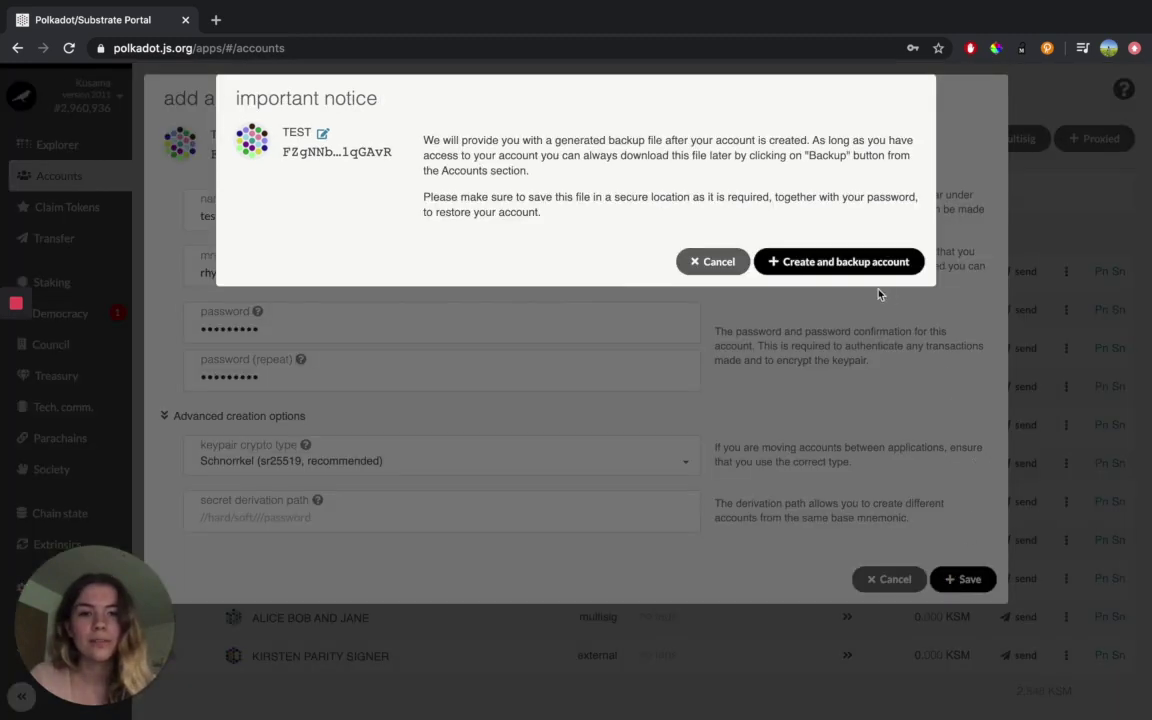
- Create the 'test' account and download its JSON backup file
{"action": "left_click", "coordinate": [866, 268]}
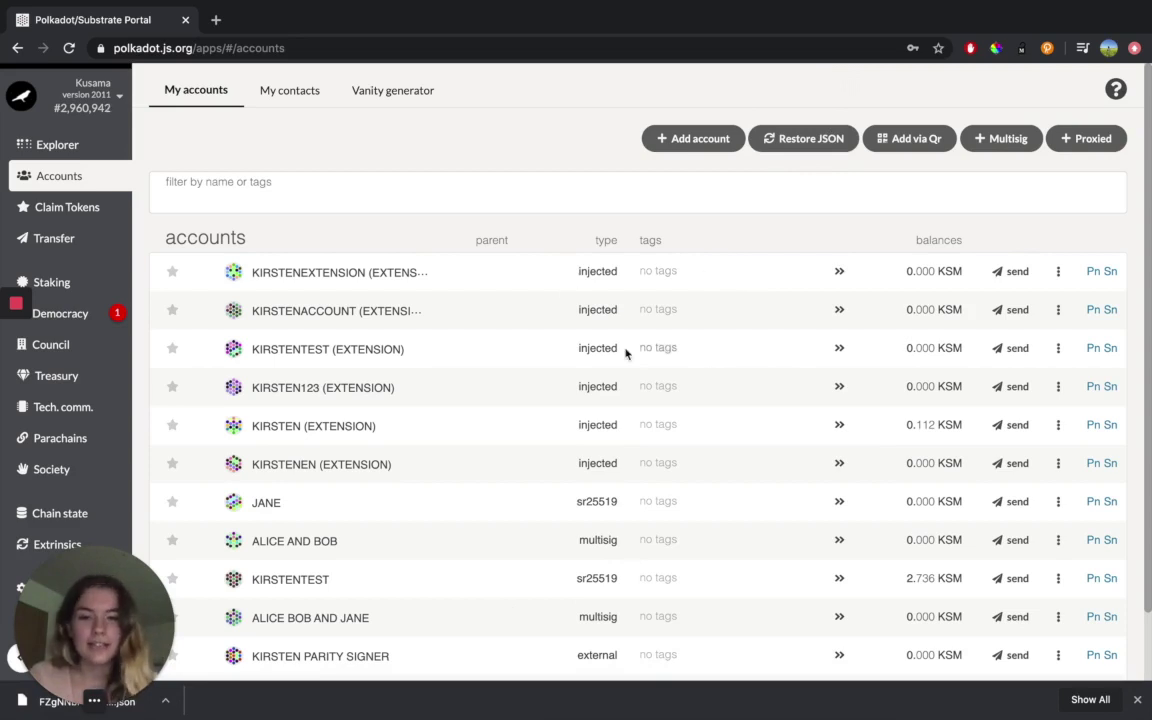
- Scroll down the accounts list to the new TEST sr25519 account
{"action": "scroll", "coordinate": [625, 352], "scroll_direction": "down", "scroll_amount": 1}
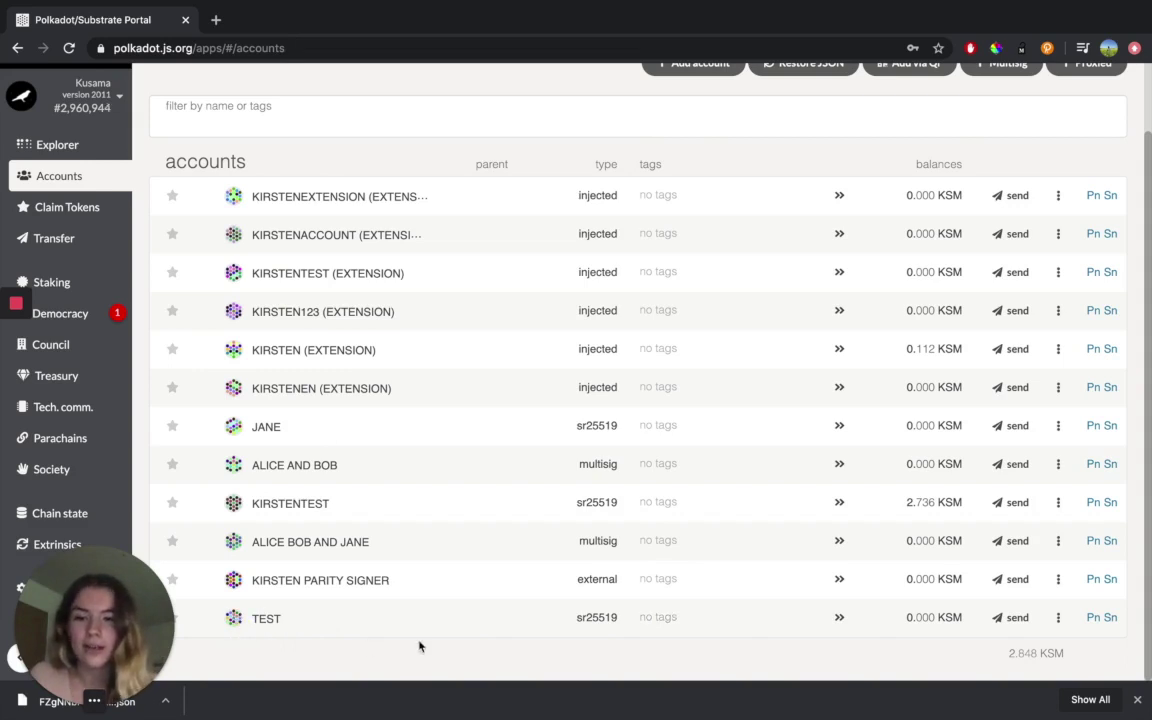
{"action": "mouse_move", "coordinate": [16, 303]}
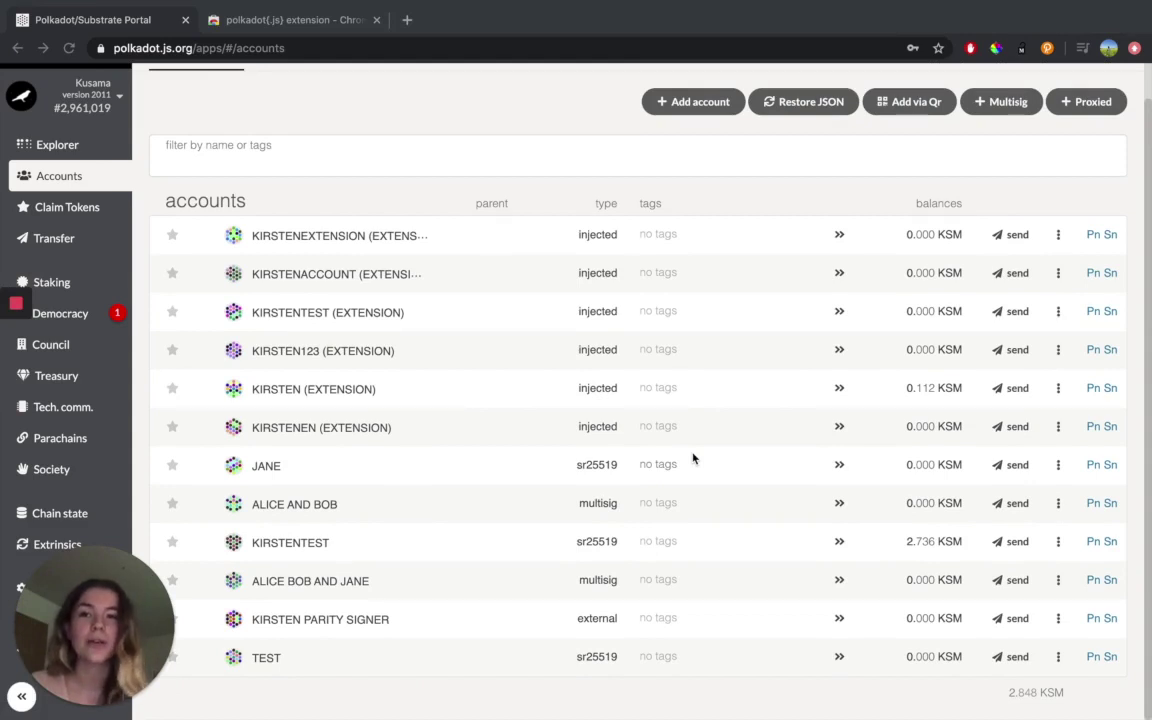
{"action": "left_click", "coordinate": [284, 24]}
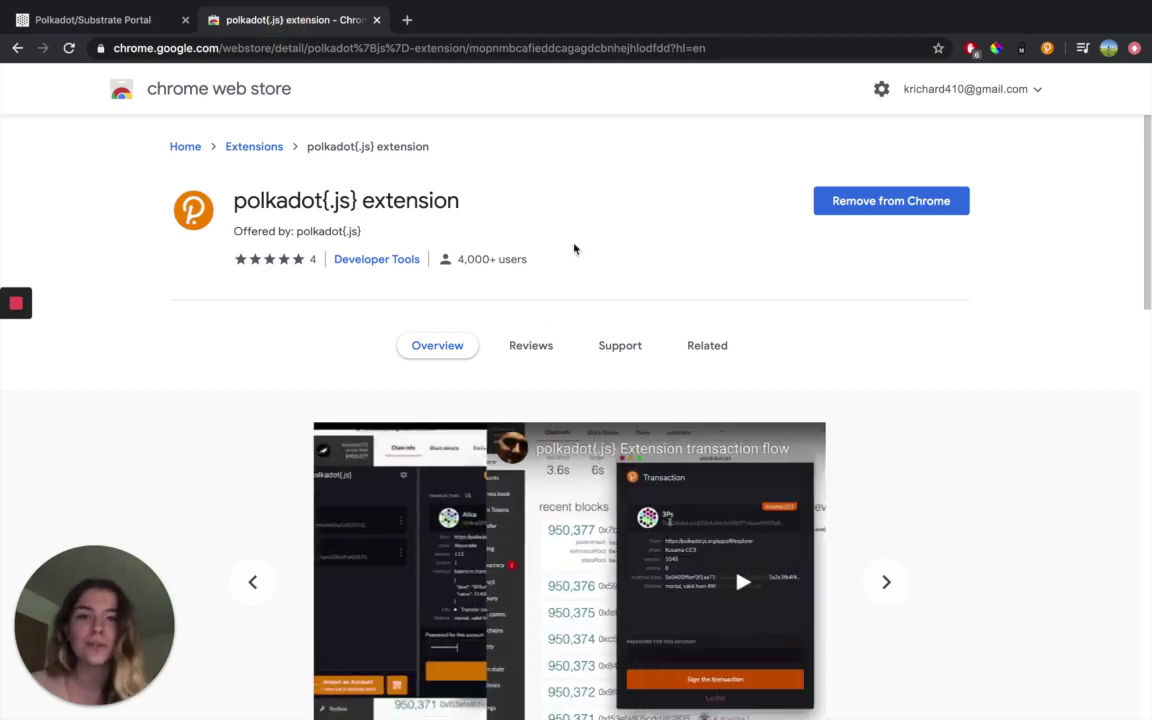
{"action": "left_click", "coordinate": [109, 24]}
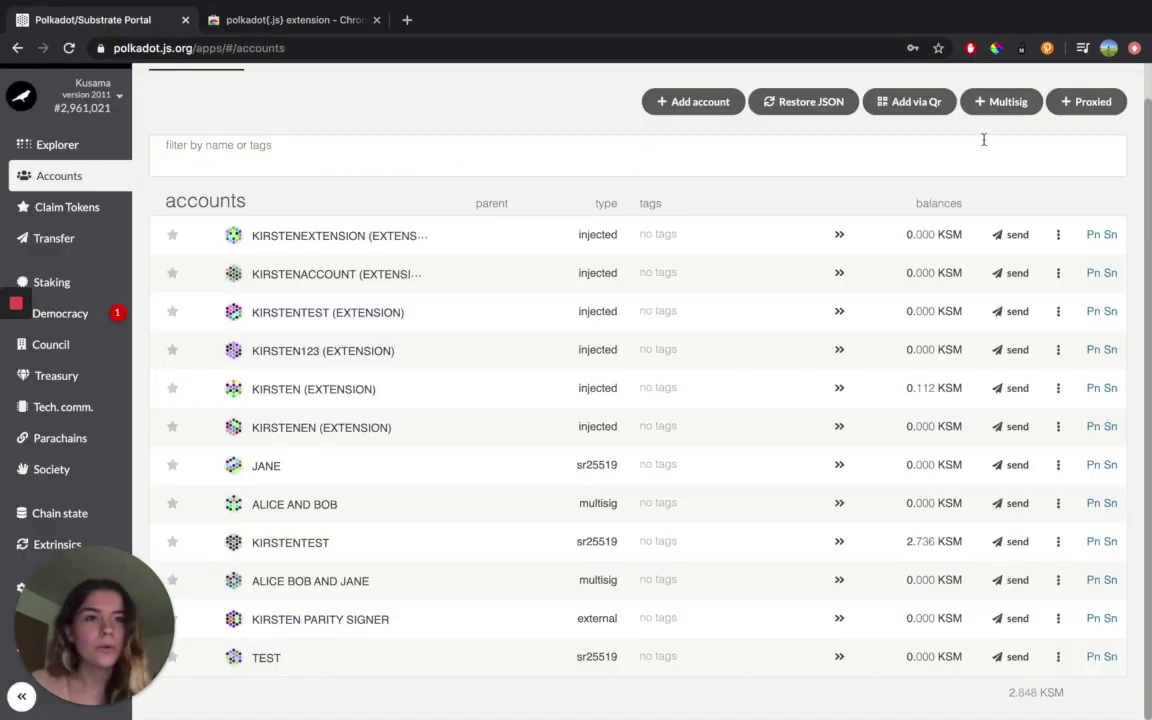
- Open the polkadot{.js} extension popup and bring up its add-account options
{"action": "left_click", "coordinate": [1049, 52]}
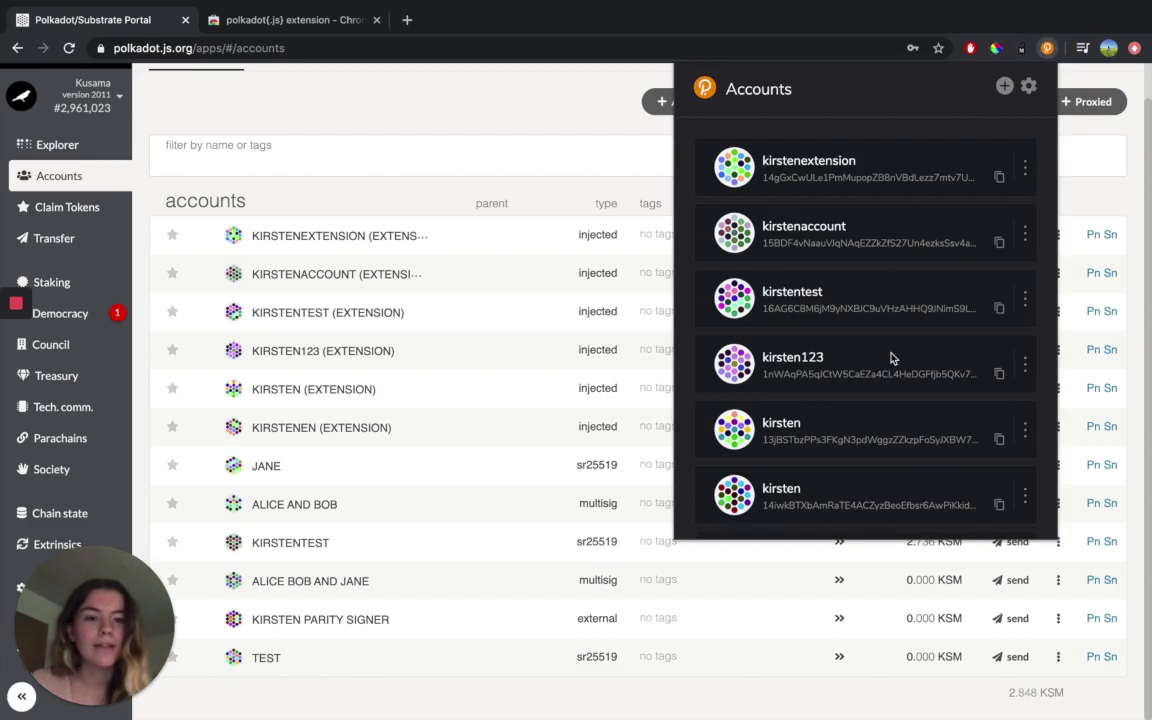
{"action": "scroll", "coordinate": [890, 360], "scroll_direction": "down", "scroll_amount": 1}
{"action": "scroll", "coordinate": [892, 360], "scroll_direction": "up", "scroll_amount": 1}
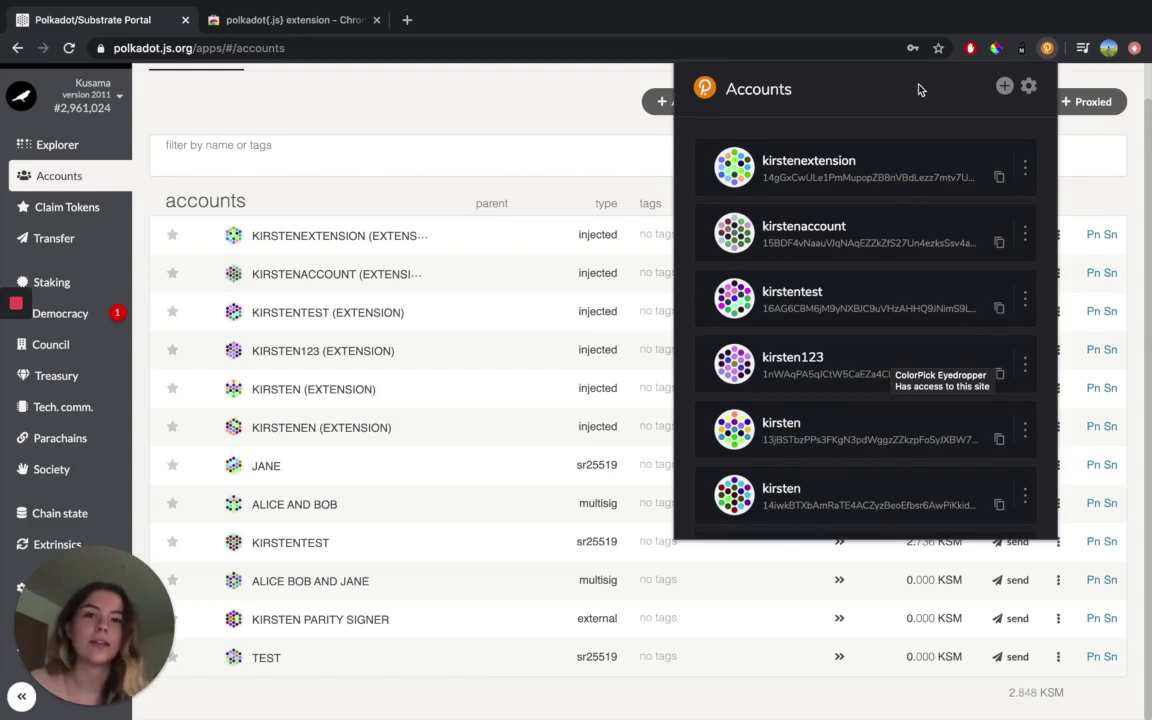
{"action": "left_click", "coordinate": [1005, 88]}
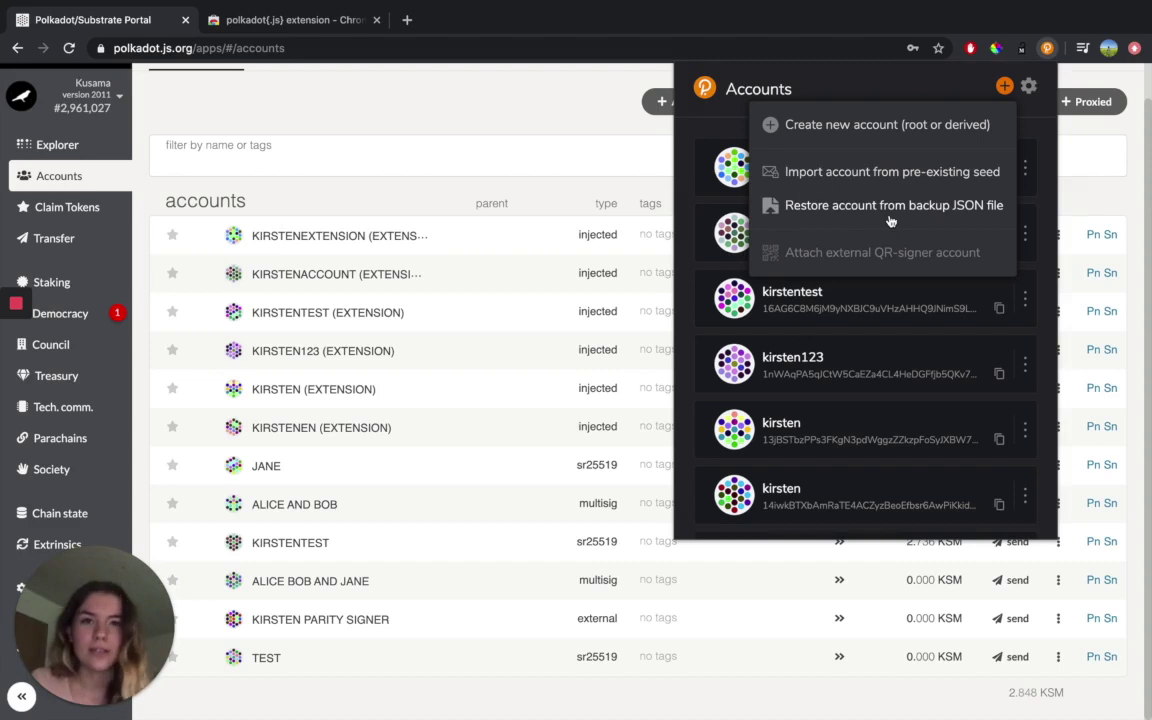
- Generate a new 12-word mnemonic seed and confirm it has been saved
{"action": "left_click", "coordinate": [883, 132]}
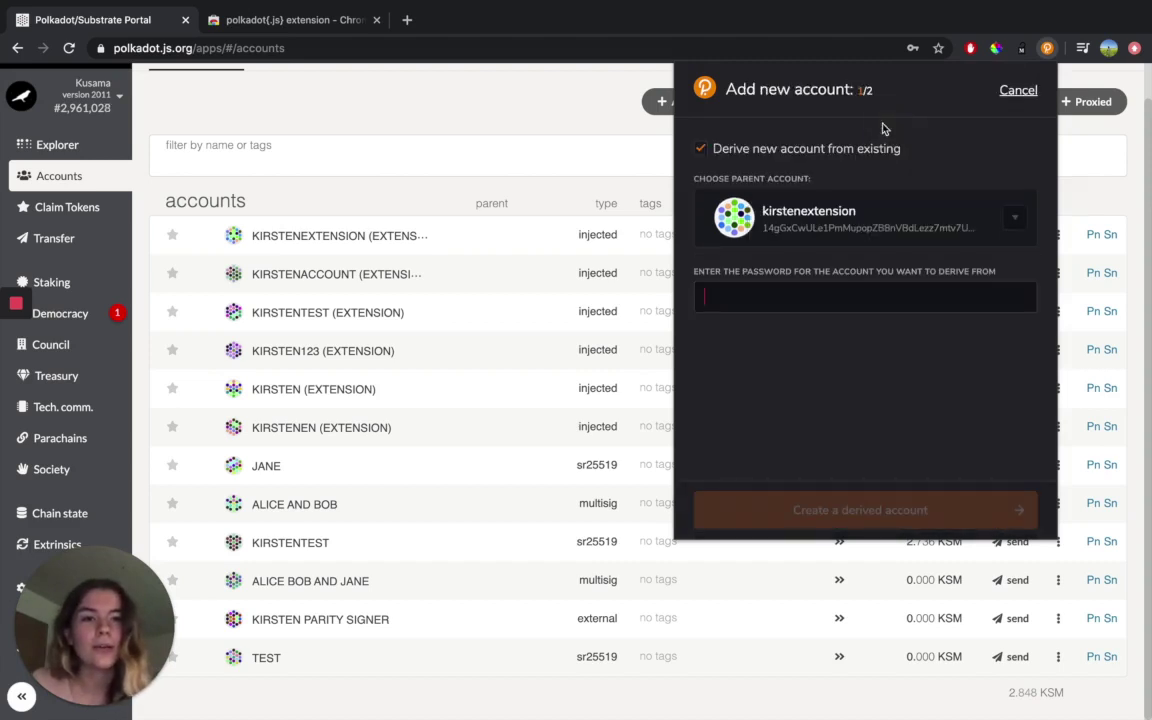
{"action": "left_click", "coordinate": [702, 149]}
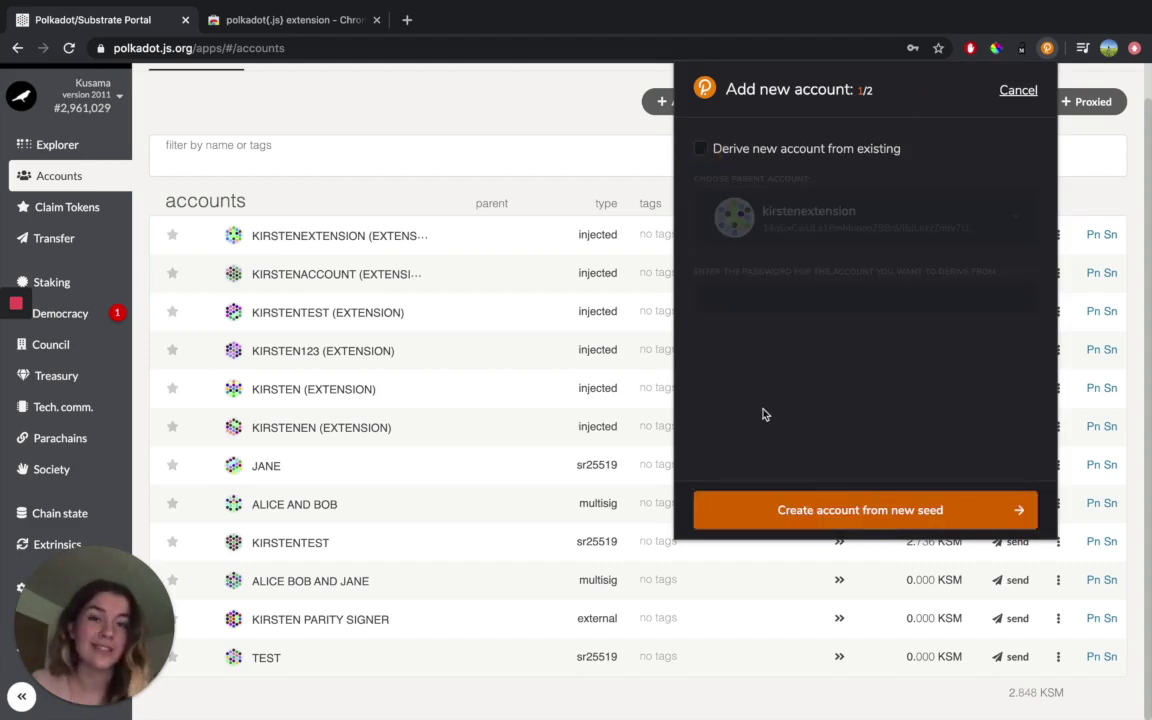
{"action": "left_click", "coordinate": [790, 510]}
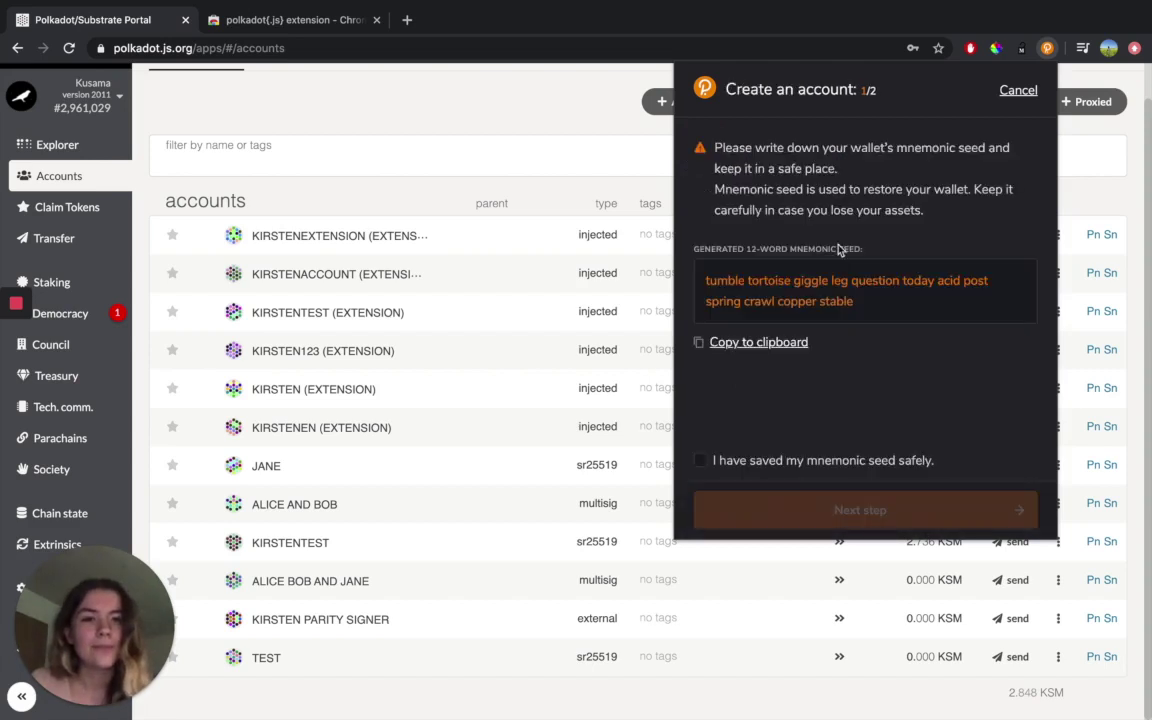
{"action": "left_click_drag", "start_coordinate": [866, 309], "coordinate": [681, 257]}
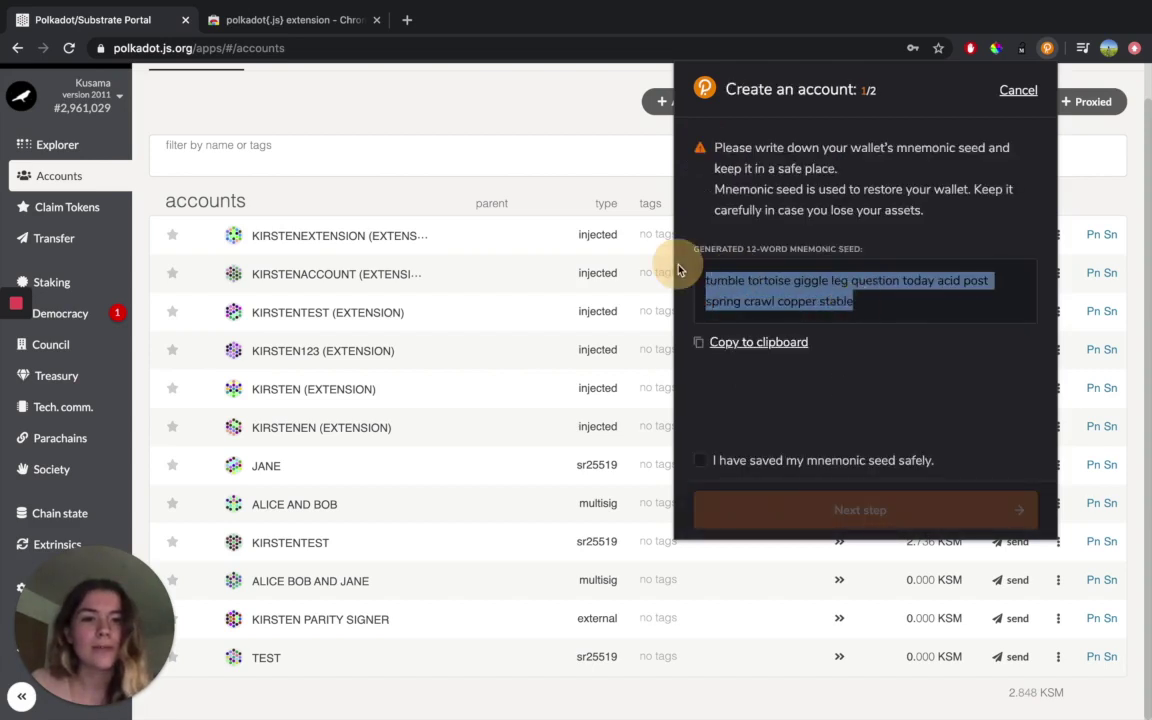
{"action": "left_click", "coordinate": [880, 310]}
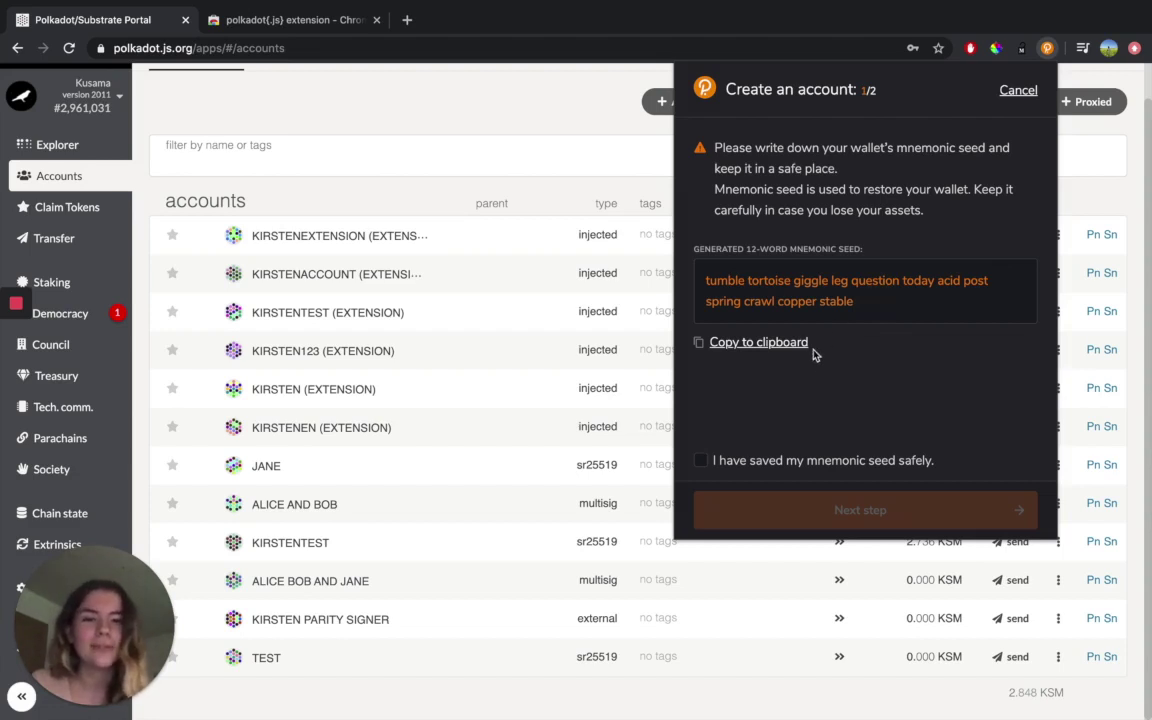
{"action": "left_click", "coordinate": [700, 462]}
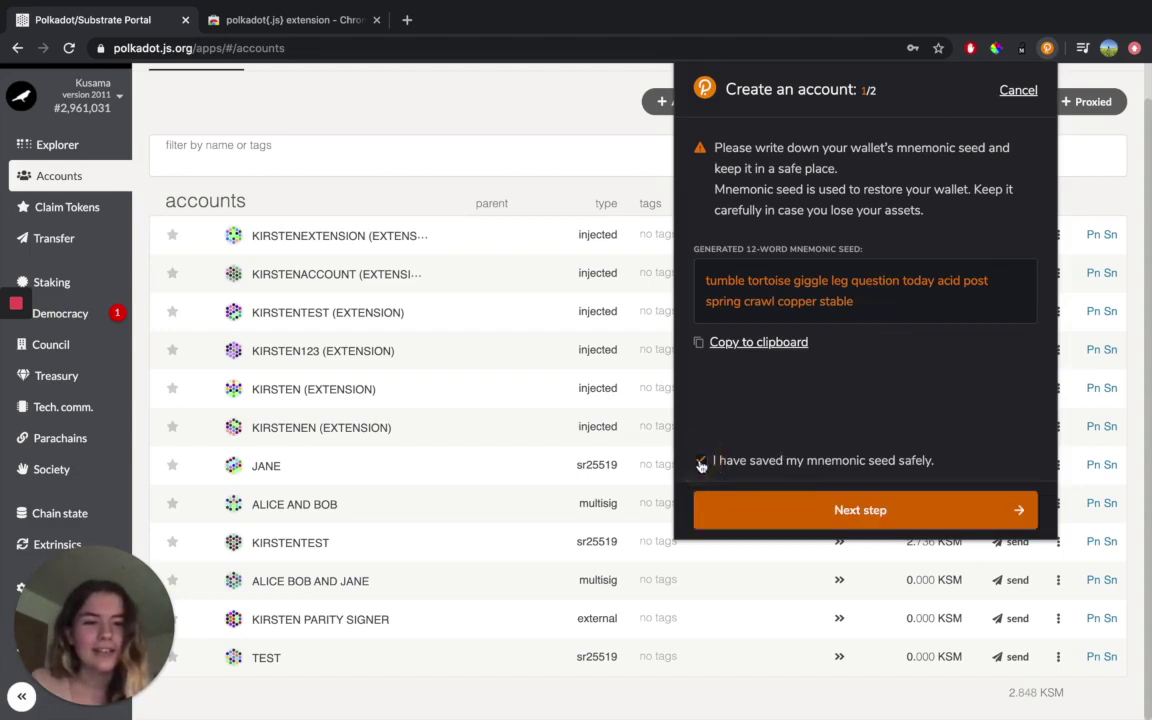
{"action": "left_click", "coordinate": [872, 515]}
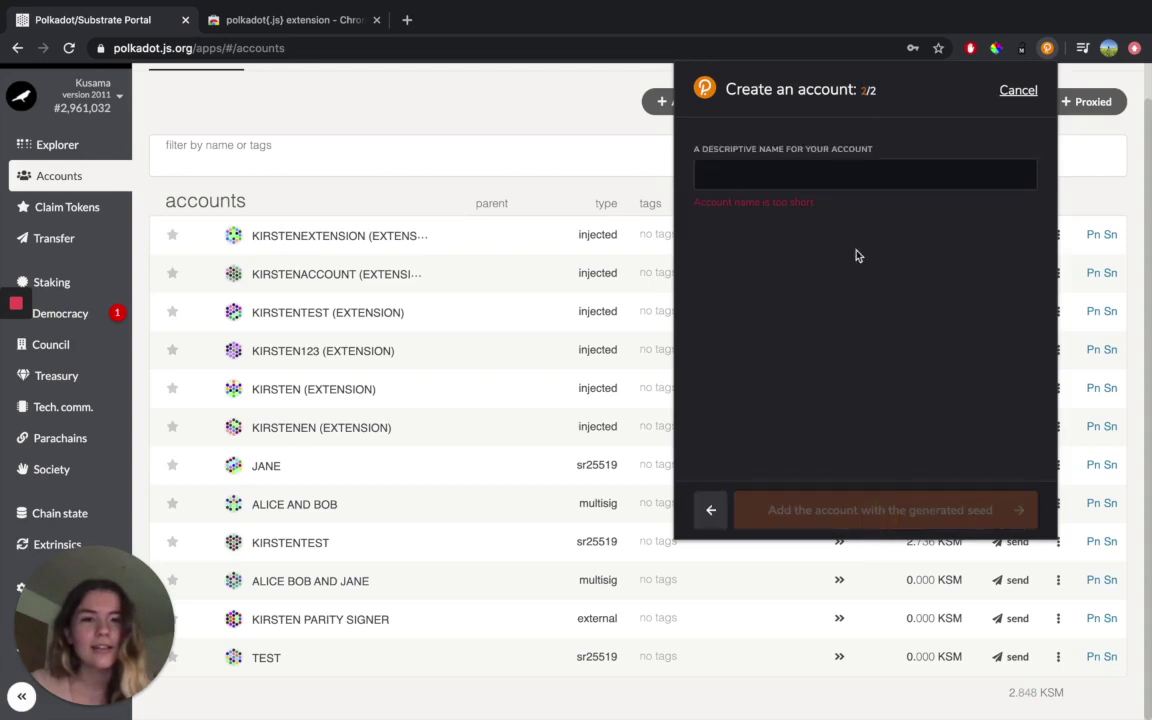
- Name the account 'polkadot', set and repeat its password, and save it
{"action": "left_click", "coordinate": [799, 179]}
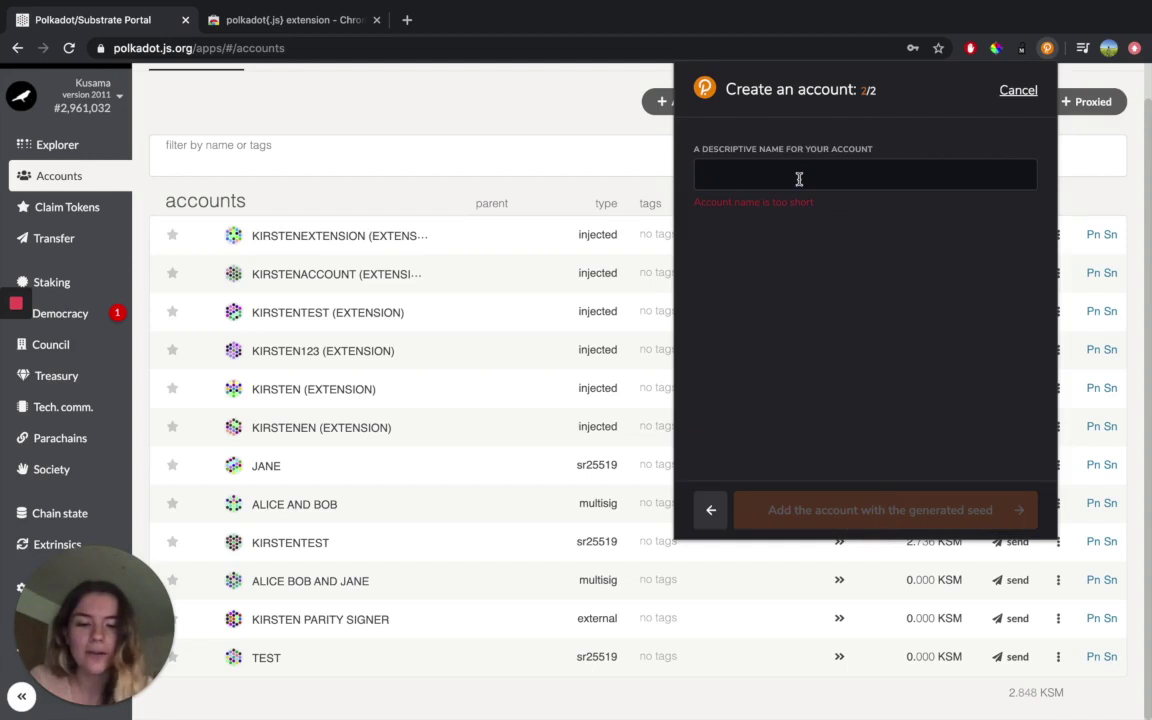
{"action": "type", "text": "polkadot"}
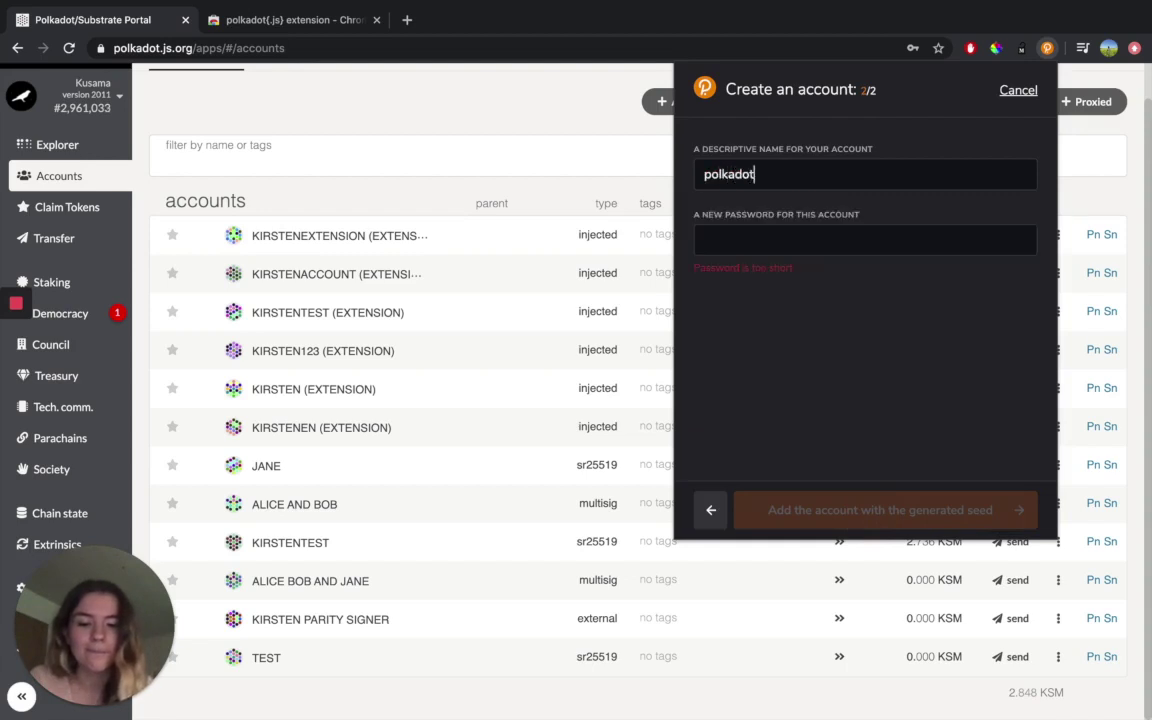
{"action": "left_click", "coordinate": [750, 235]}
{"action": "type", "text": "******"}
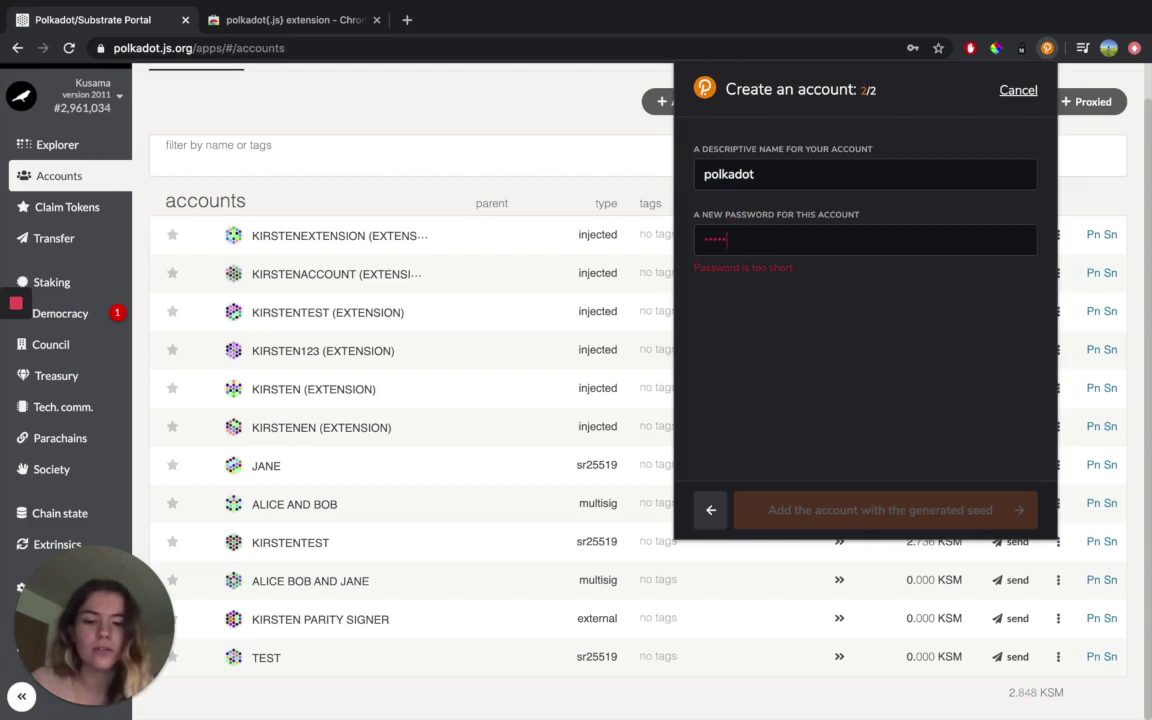
{"action": "left_click", "coordinate": [751, 301]}
{"action": "type", "text": "****"}
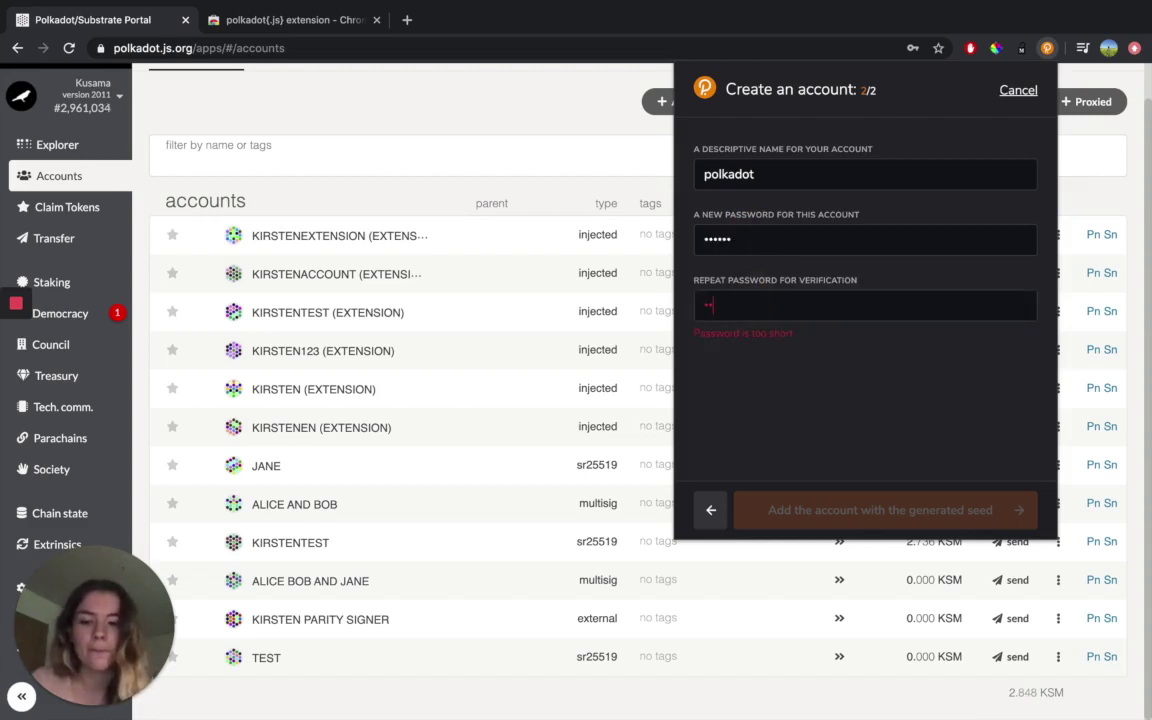
{"action": "type", "text": "**"}
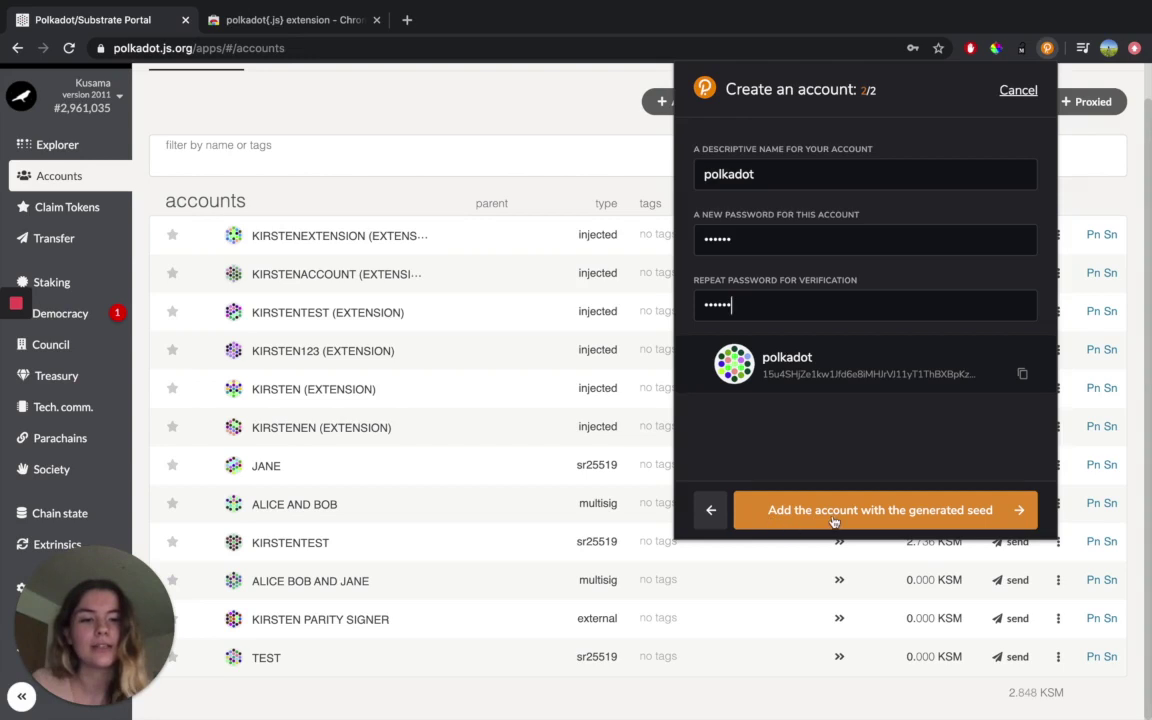
{"action": "left_click", "coordinate": [874, 510]}
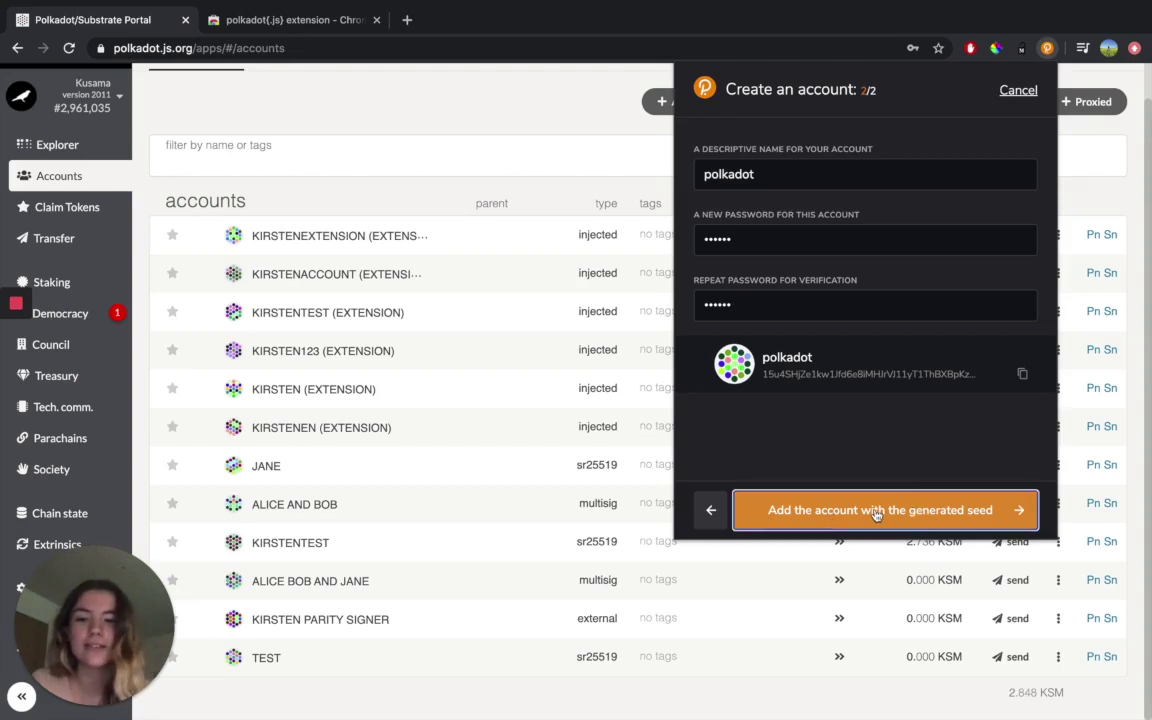
{"action": "scroll", "coordinate": [895, 396], "scroll_direction": "down", "scroll_amount": 3}
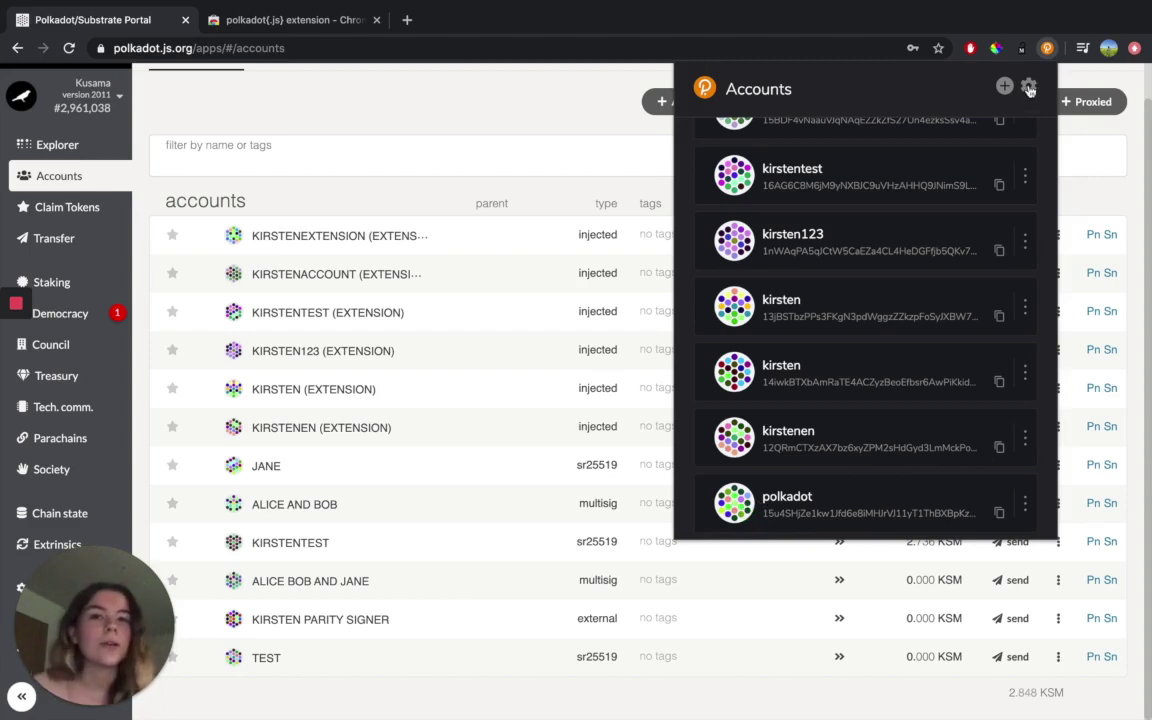
{"action": "left_click", "coordinate": [1029, 88]}
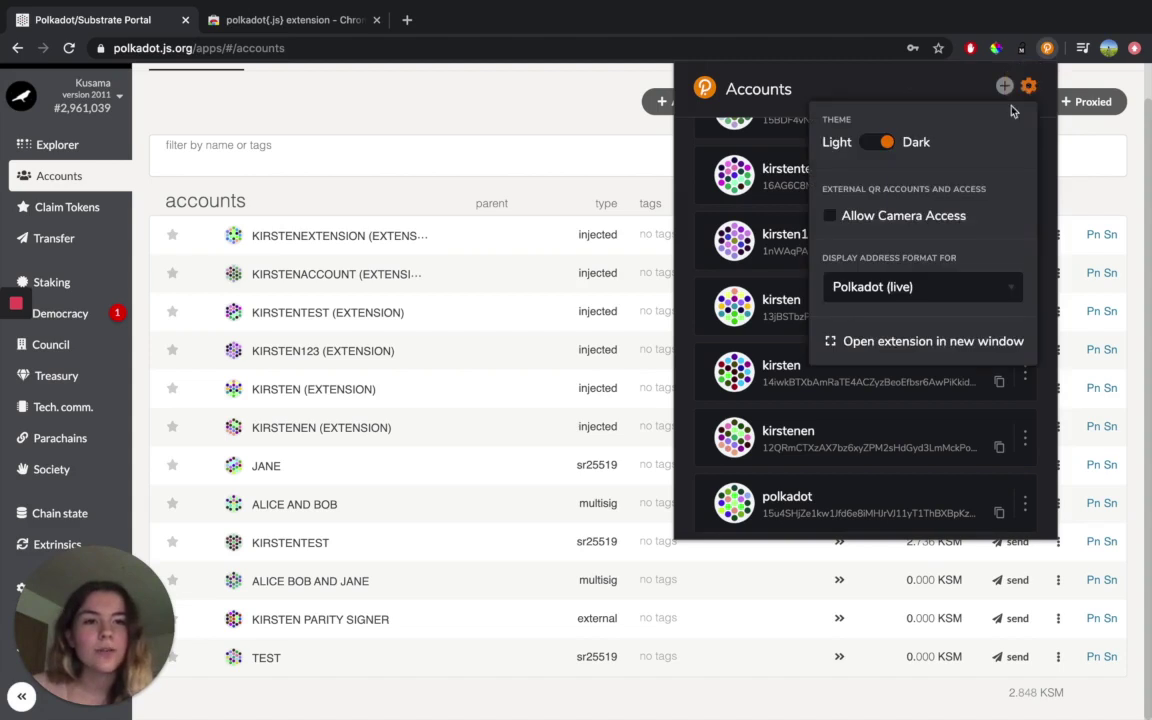
{"action": "left_click", "coordinate": [944, 287]}
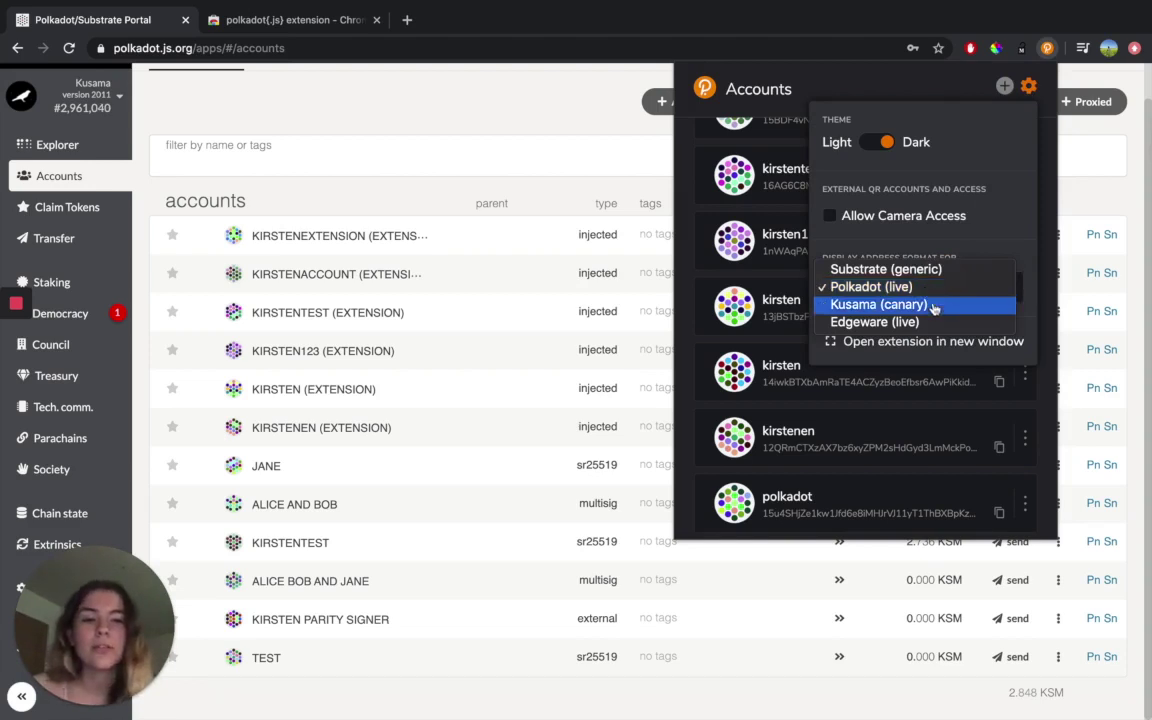
{"action": "left_click", "coordinate": [938, 305]}
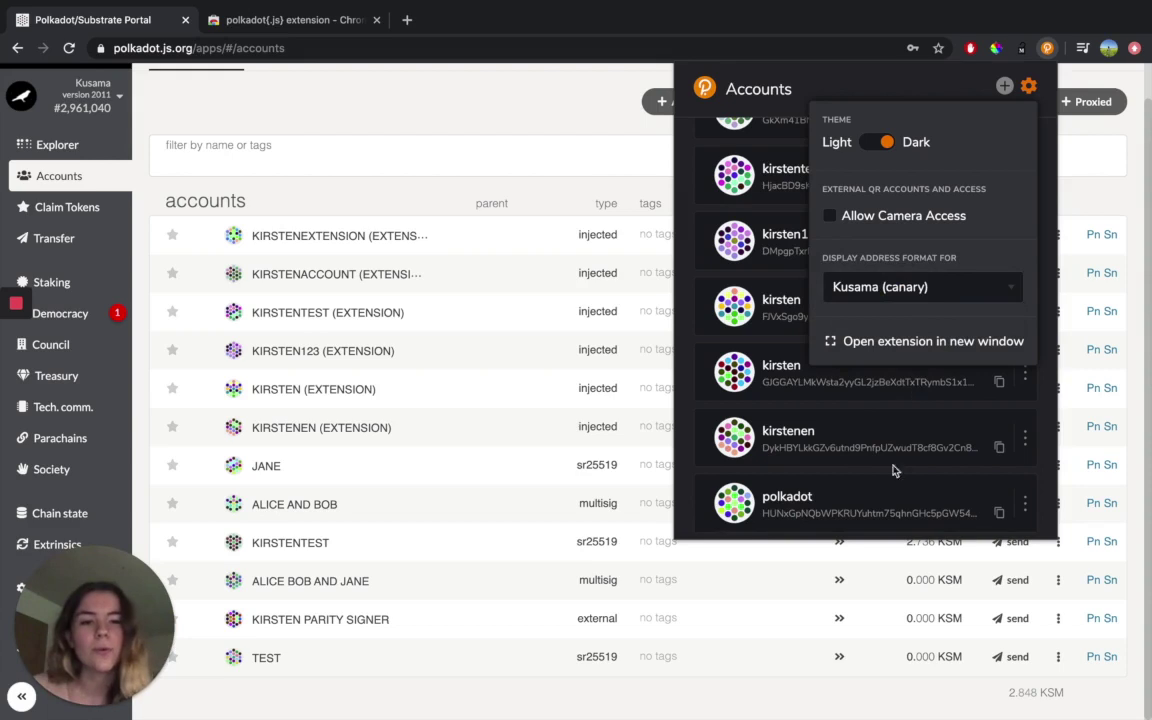
{"action": "left_click_drag", "start_coordinate": [764, 513], "coordinate": [940, 514]}
{"action": "left_click", "coordinate": [895, 498]}
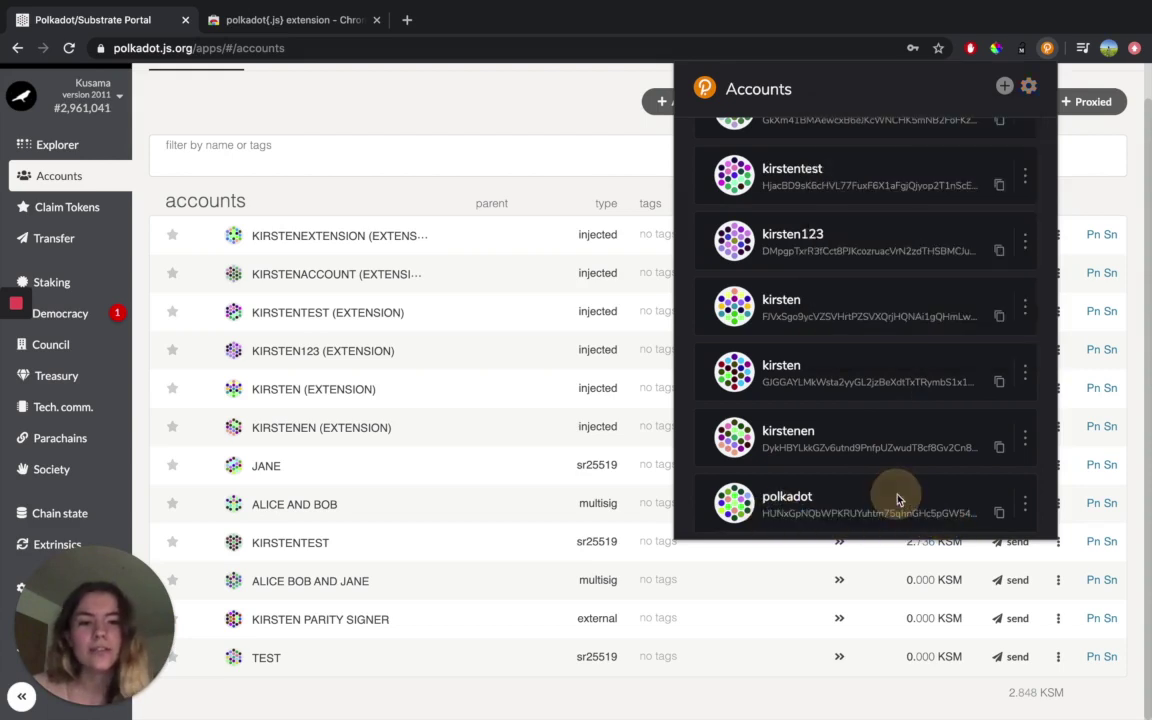
{"action": "left_click", "coordinate": [1029, 86]}
{"action": "left_click", "coordinate": [949, 290]}
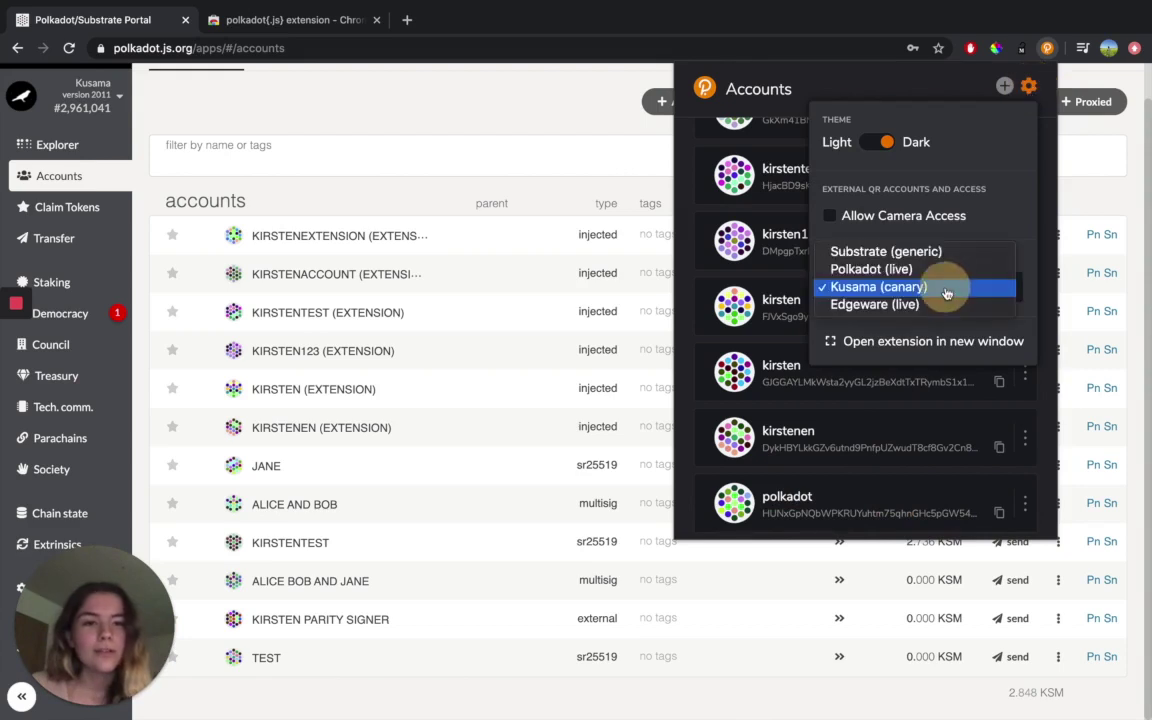
{"action": "left_click", "coordinate": [930, 266]}
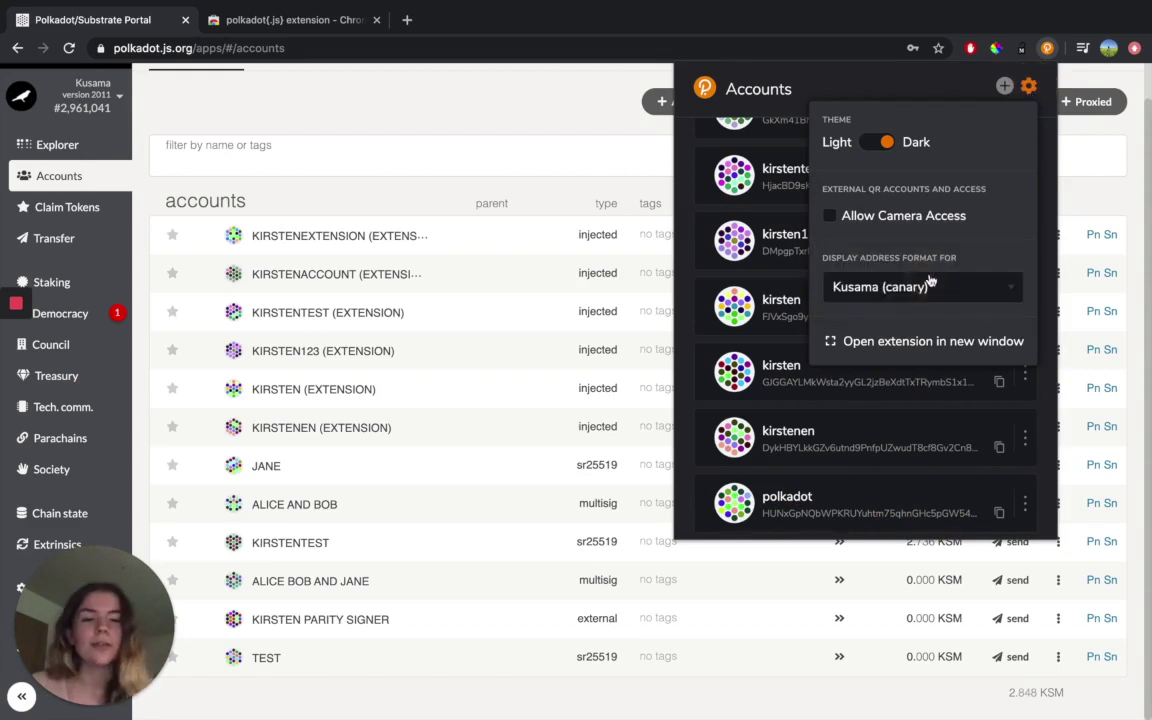
{"action": "left_click", "coordinate": [935, 476]}
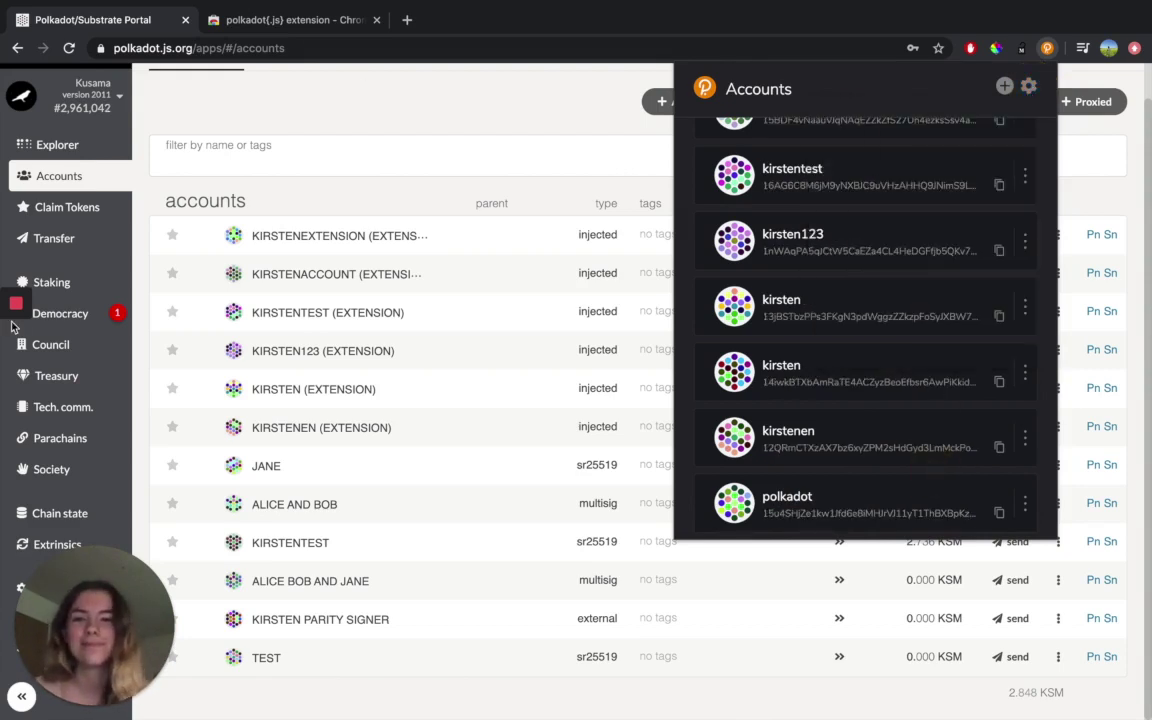
{"action": "mouse_move", "coordinate": [3, 345]}
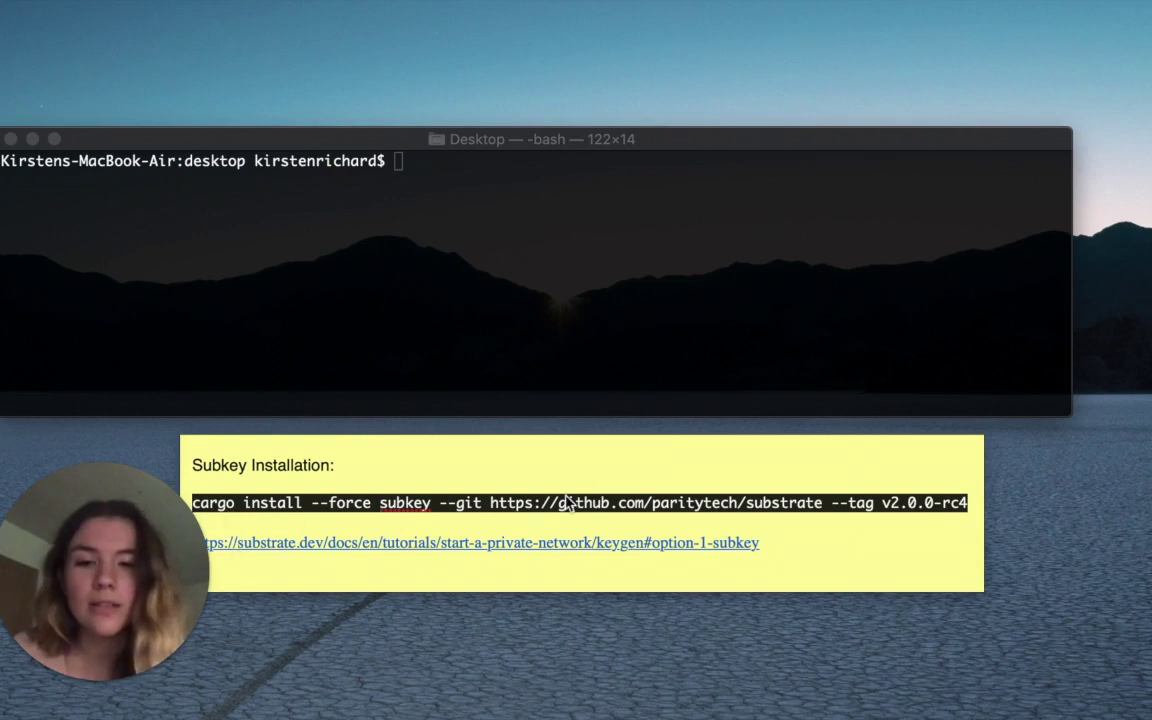
- Run 'subkey generate' in the Terminal to create a new key
{"action": "left_click", "coordinate": [786, 546]}
{"action": "left_click_drag", "start_coordinate": [786, 546], "coordinate": [823, 555]}
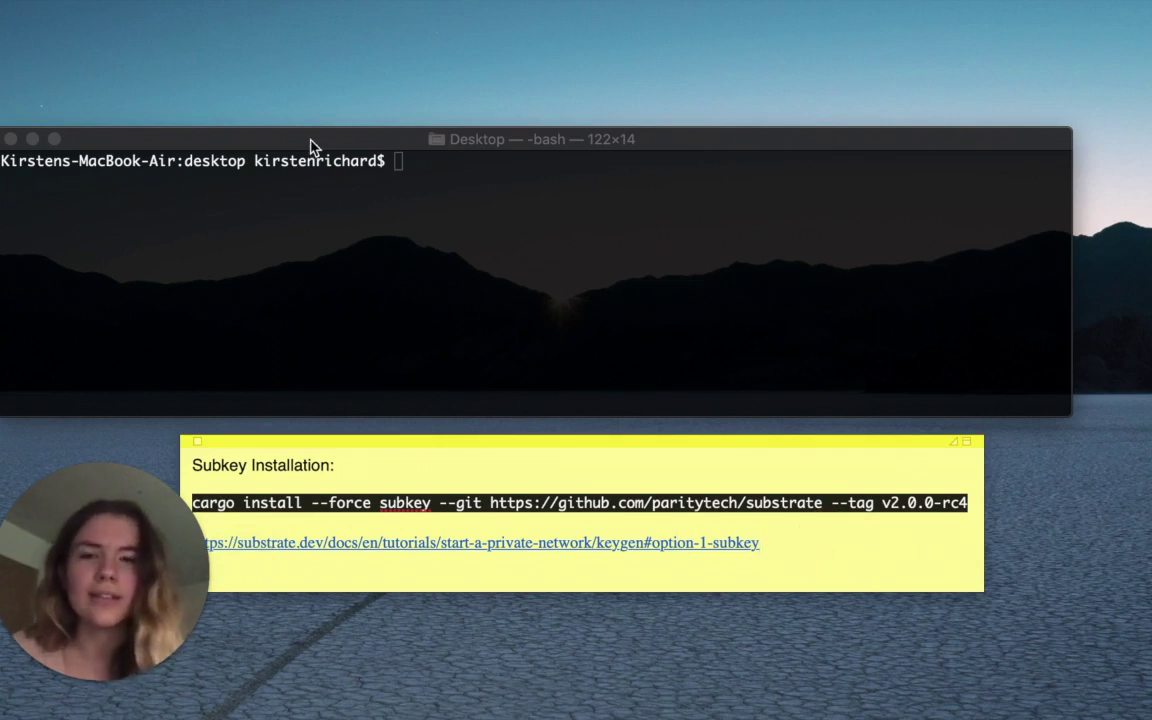
{"action": "left_click", "coordinate": [481, 165]}
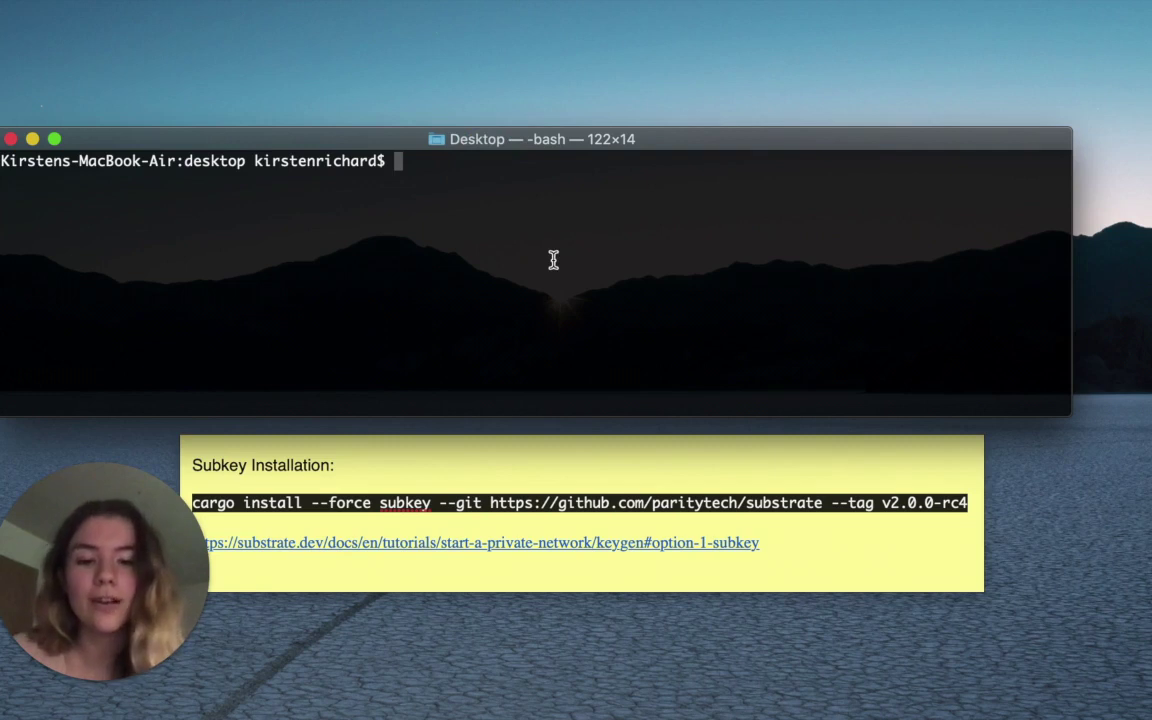
{"action": "type", "text": "subkey "}
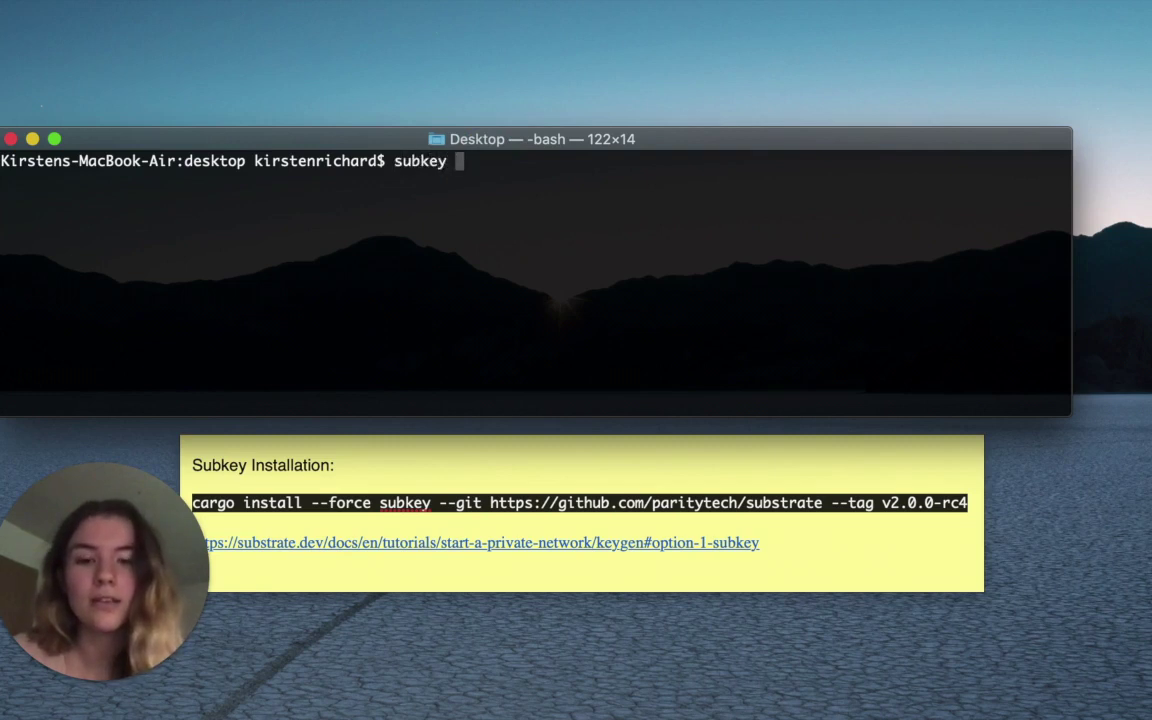
{"action": "type", "text": "generate"}
{"action": "key", "text": "Return"}
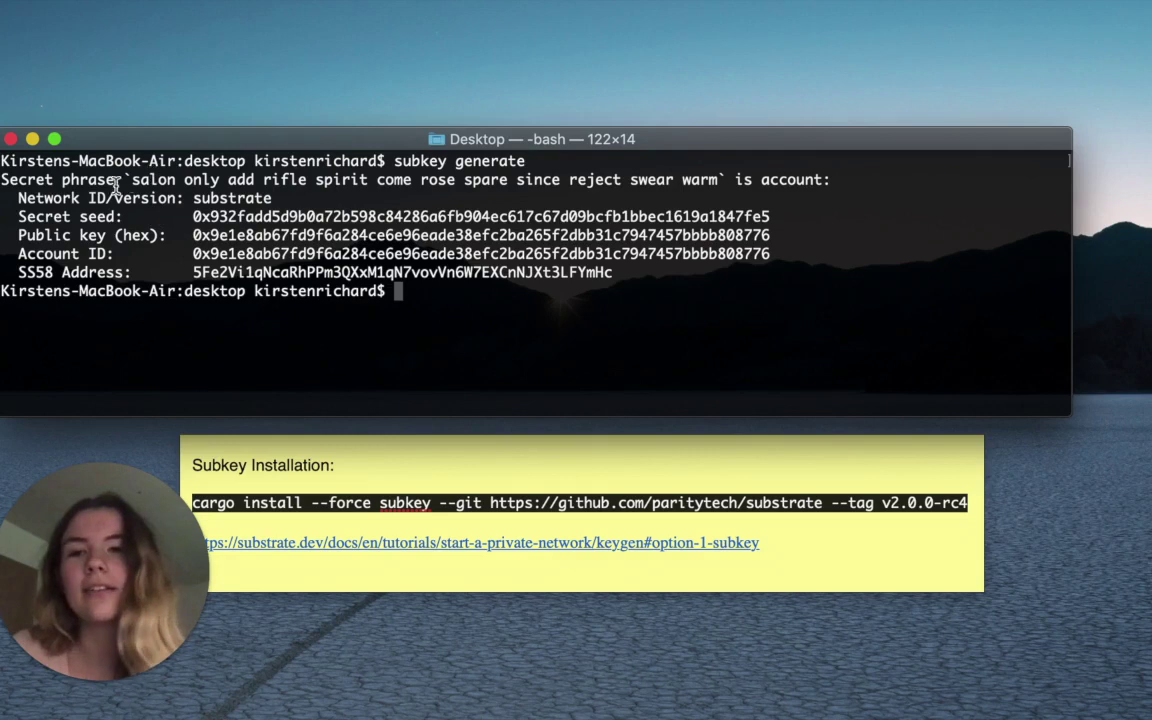
- Highlight the generated secret phrase and the Account ID hex value
{"action": "left_click_drag", "start_coordinate": [133, 181], "coordinate": [779, 181]}
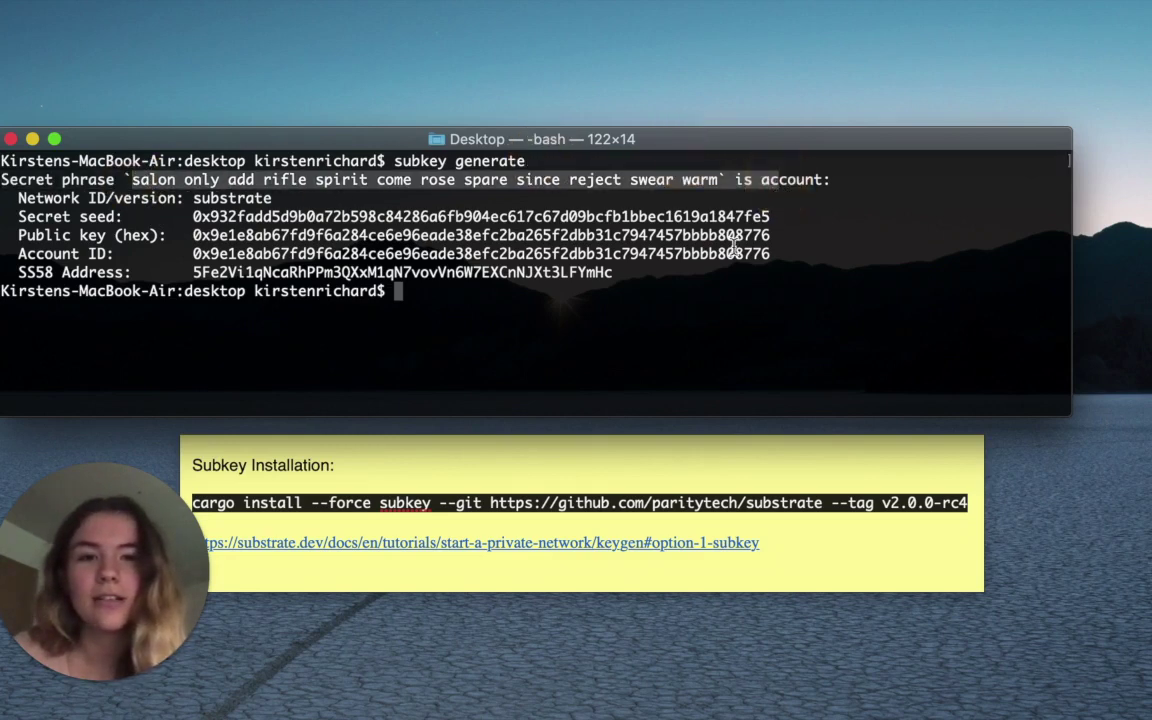
{"action": "left_click", "coordinate": [662, 222]}
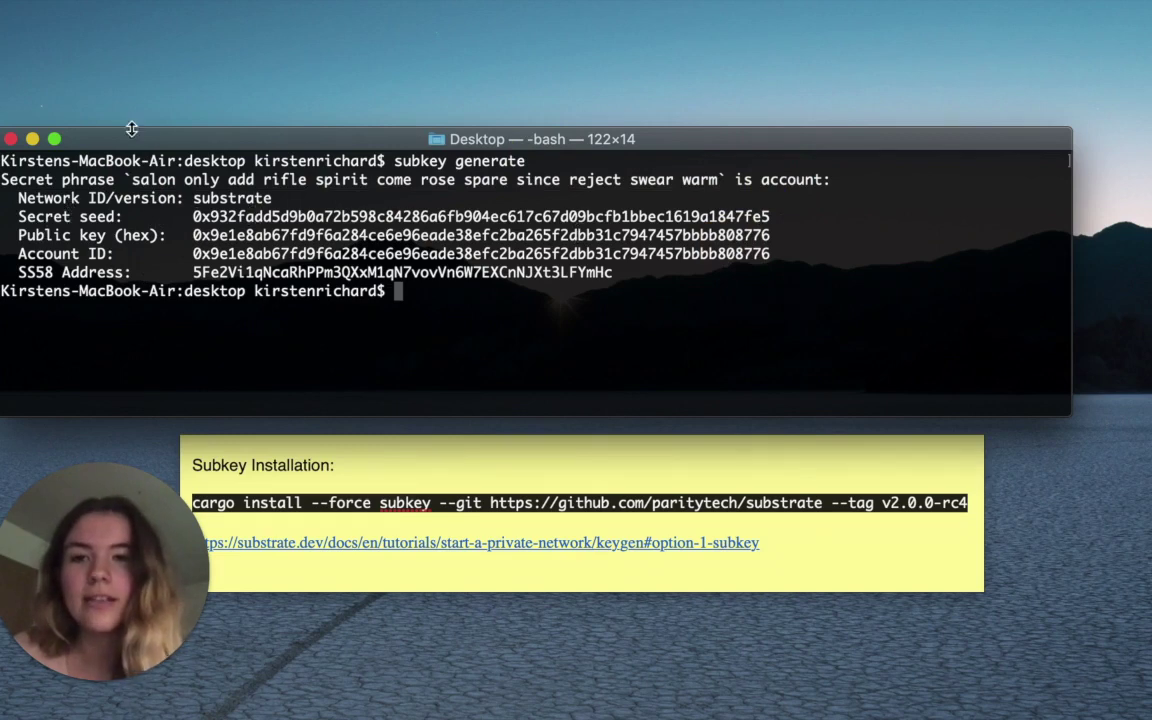
{"action": "left_click_drag", "start_coordinate": [187, 258], "coordinate": [775, 254]}
{"action": "left_click", "coordinate": [167, 272]}
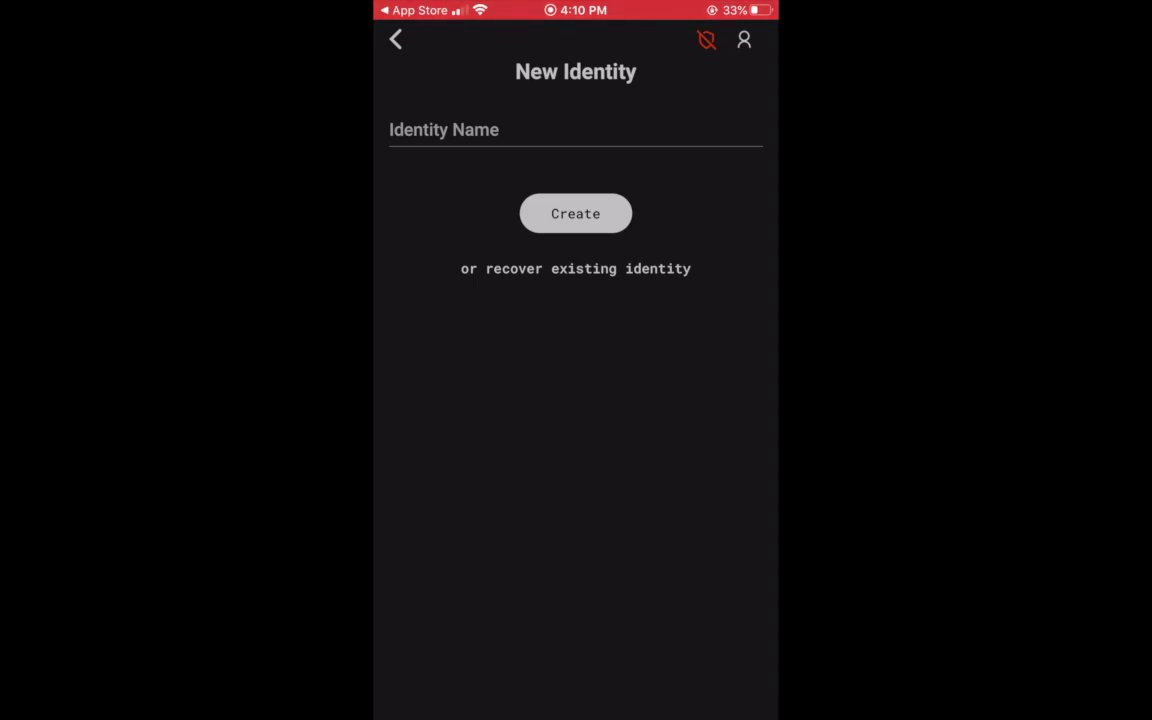
- Name and create a new identity, then acknowledge its 12-word recovery phrase as backed up
{"action": "left_click", "coordinate": [575, 130]}
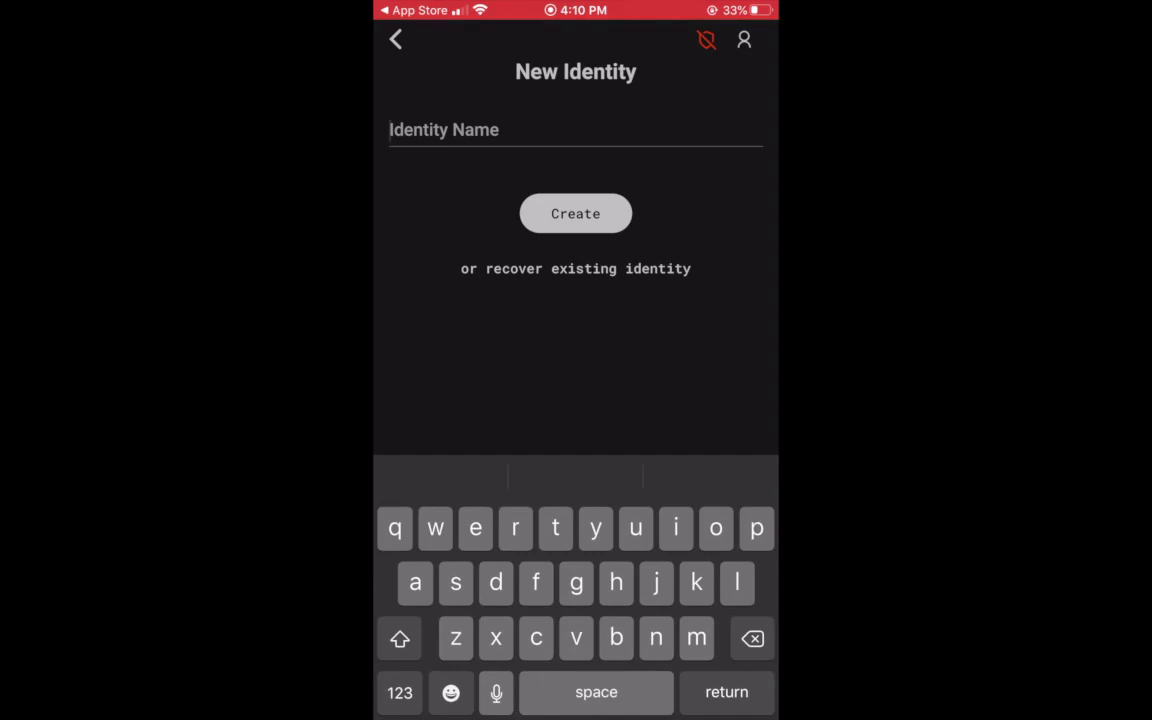
{"action": "type", "text": "Kirsten"}
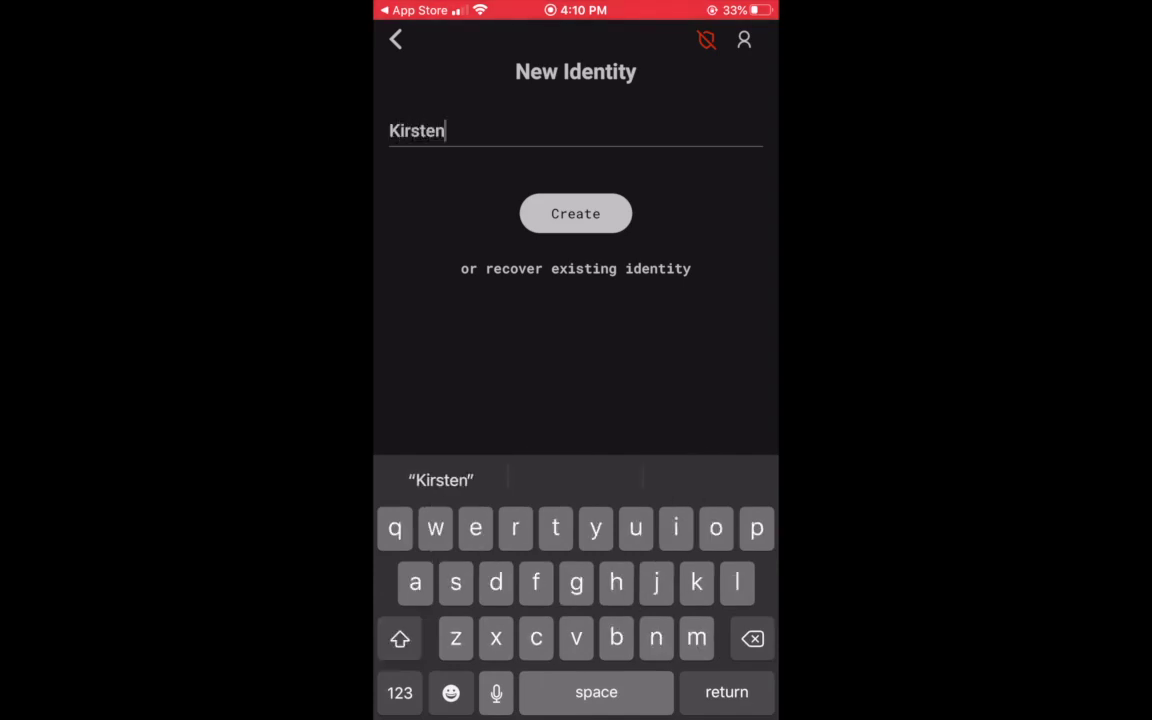
{"action": "key", "text": "Return"}
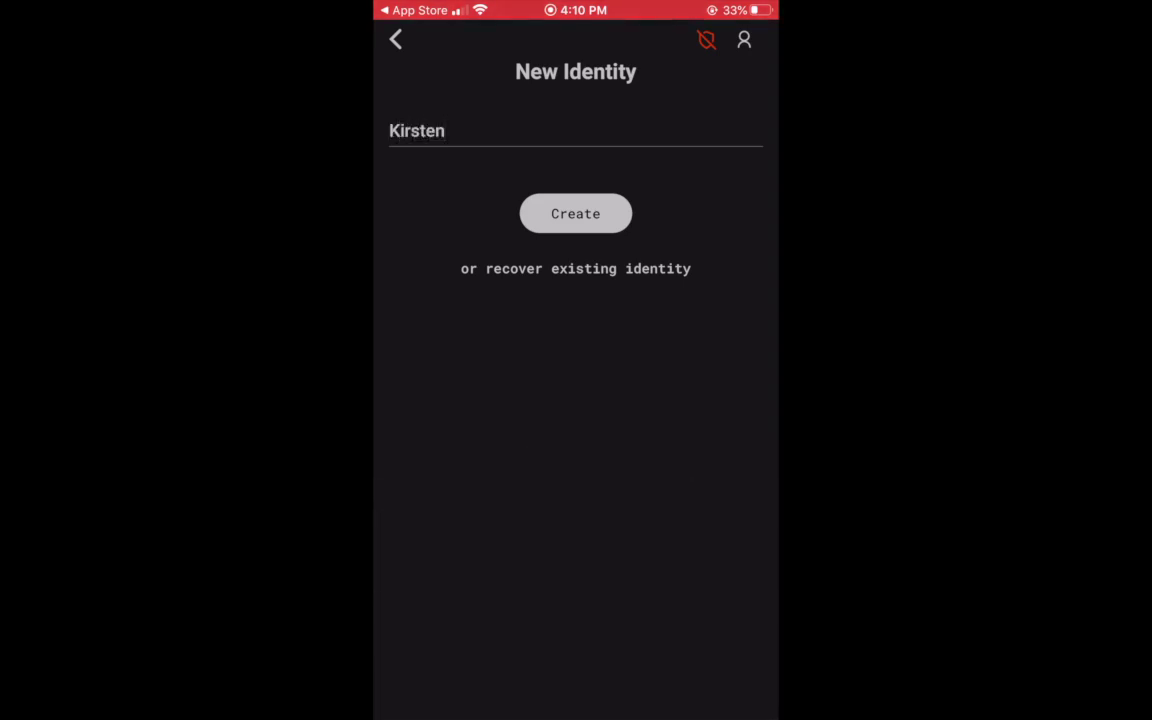
{"action": "left_click", "coordinate": [575, 213]}
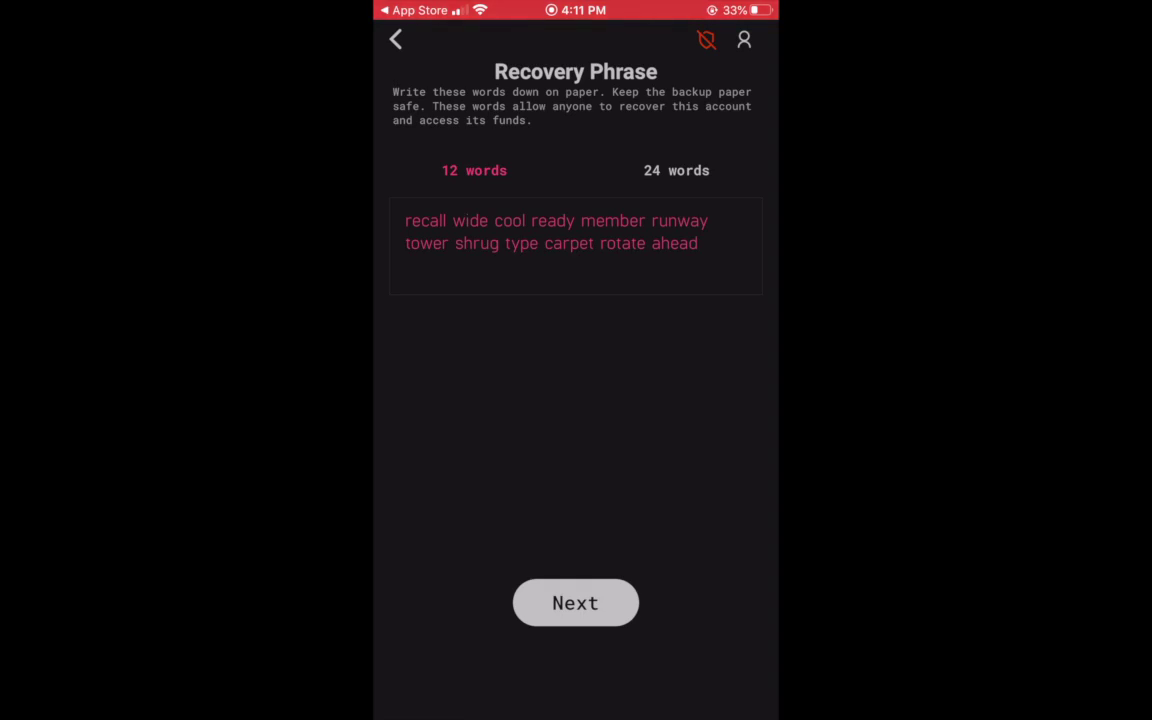
{"action": "left_click", "coordinate": [575, 603]}
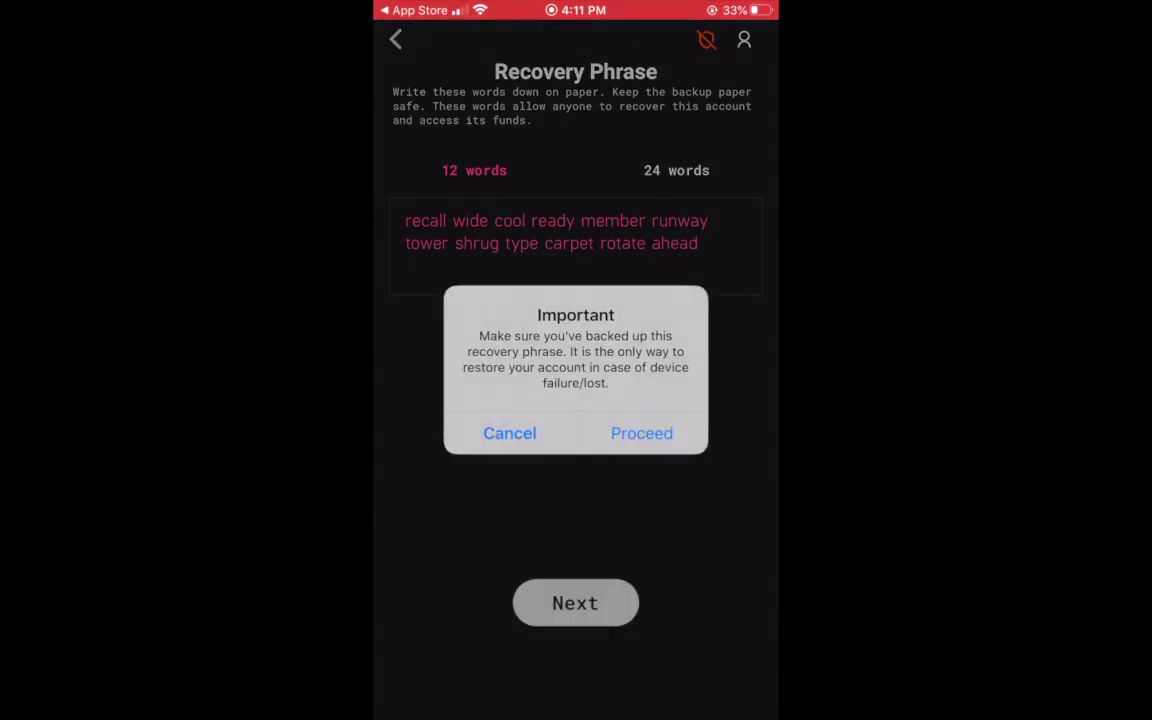
{"action": "left_click", "coordinate": [641, 433]}
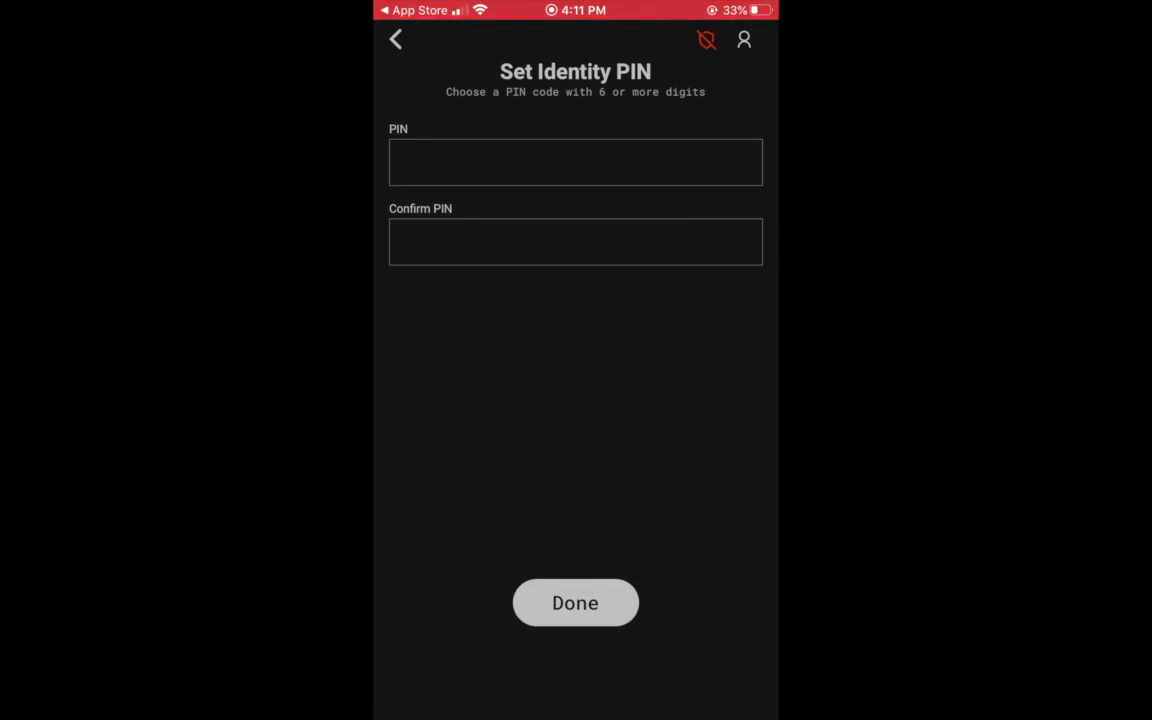
- Fill in the identity PIN fields and finish with Done
{"action": "left_click", "coordinate": [576, 162]}
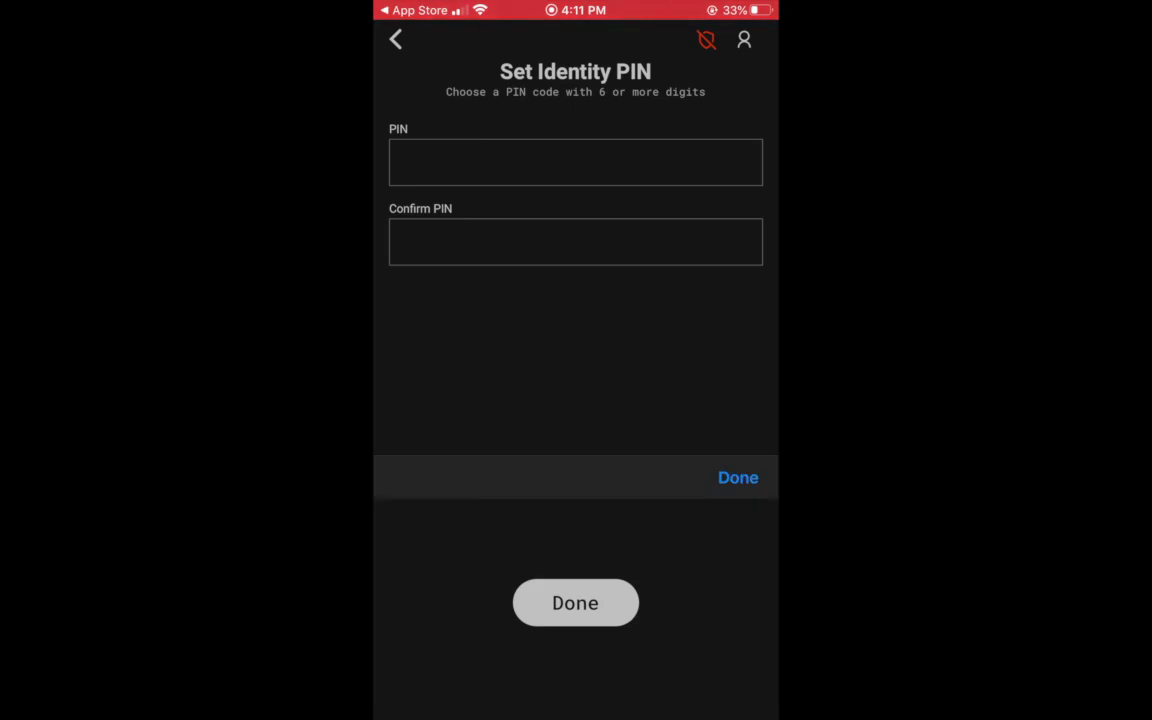
{"action": "left_click", "coordinate": [738, 478]}
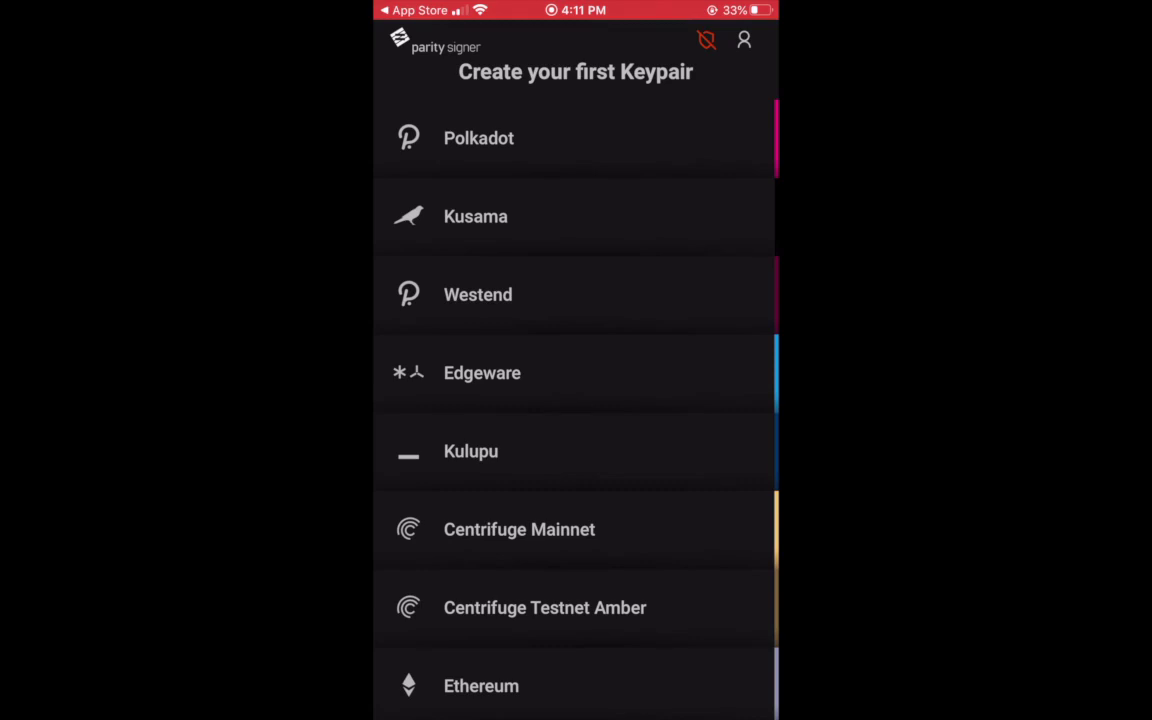
- Create a Polkadot keypair to show its Root public address and QR code
{"action": "scroll", "coordinate": [576, 400], "scroll_direction": "down", "scroll_amount": 4}
{"action": "scroll", "coordinate": [576, 400], "scroll_direction": "up", "scroll_amount": 4}
{"action": "left_click", "coordinate": [478, 138]}
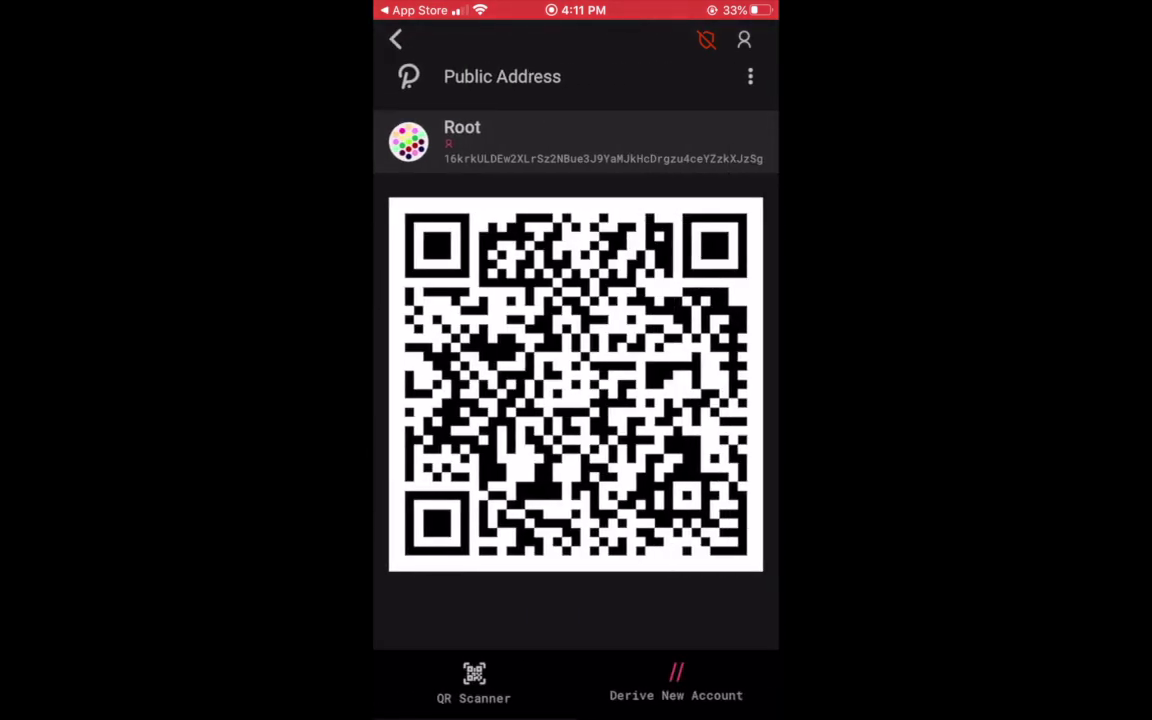